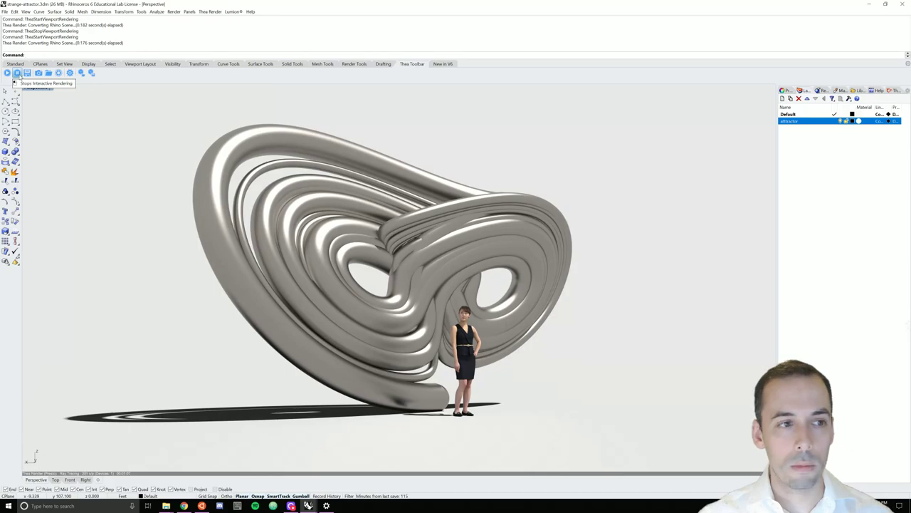
Step: Stop the interactive rendering and switch to the untitled Rhino model window with four viewports
{"action": "left_click", "coordinate": [17, 73]}
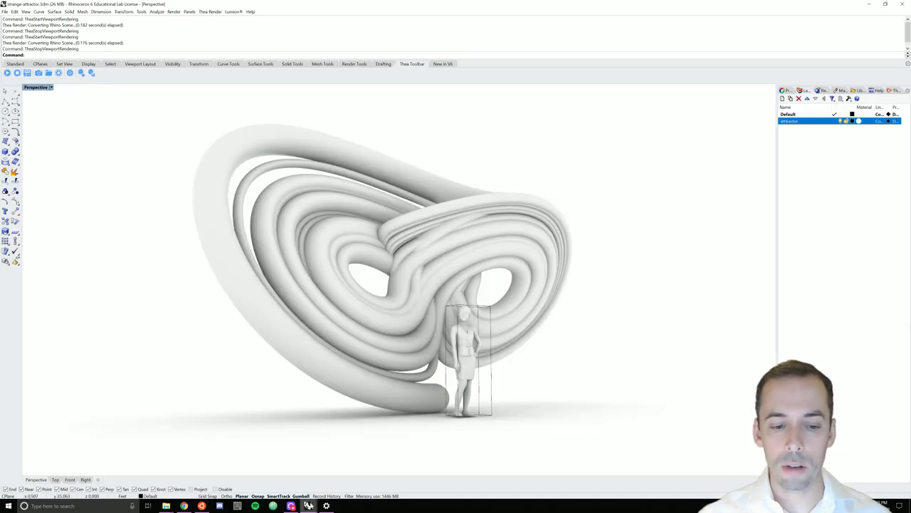
{"action": "mouse_move", "coordinate": [309, 505]}
{"action": "left_click", "coordinate": [349, 478]}
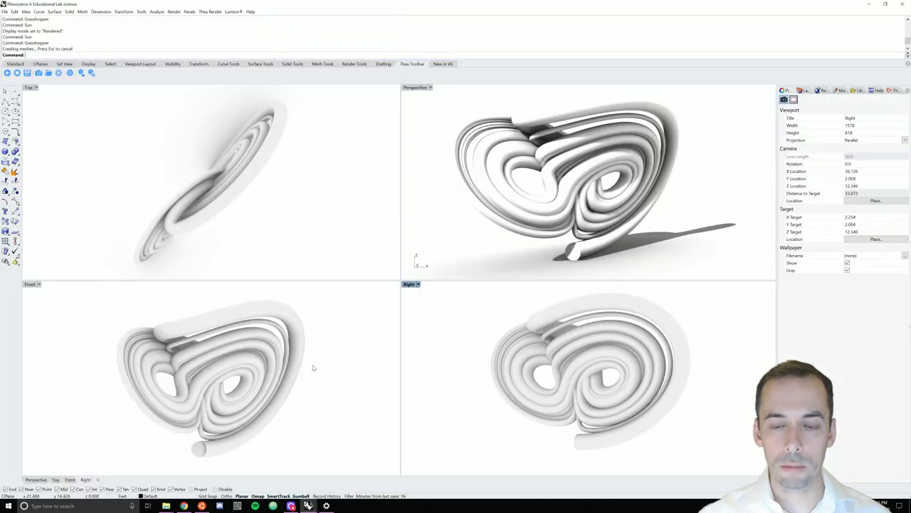
{"action": "mouse_move", "coordinate": [541, 253]}
{"action": "right_mouse_down"}
{"action": "mouse_move", "coordinate": [556, 251]}
{"action": "mouse_move", "coordinate": [530, 254]}
{"action": "mouse_move", "coordinate": [559, 252]}
{"action": "mouse_move", "coordinate": [545, 255]}
{"action": "right_mouse_up"}
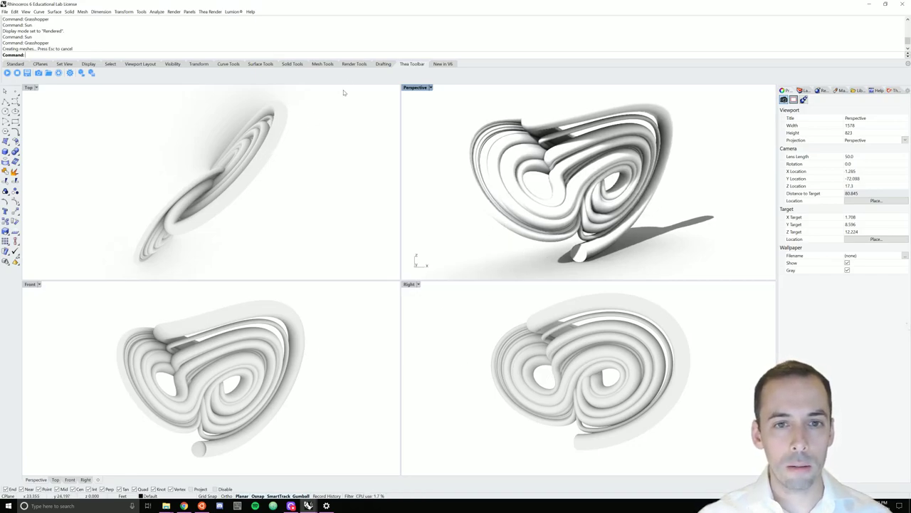
Step: Check whether Thea For Rhino is set as the current renderer
{"action": "left_click", "coordinate": [210, 11]}
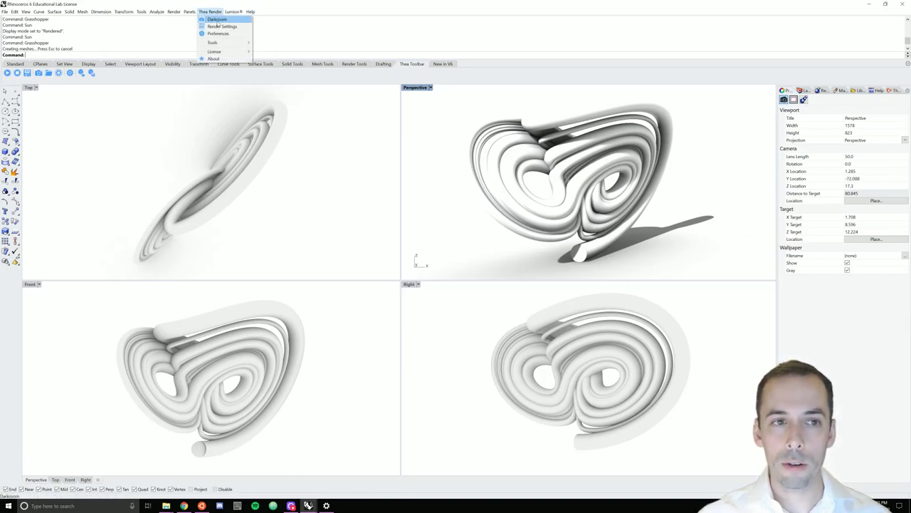
{"action": "left_click", "coordinate": [216, 10]}
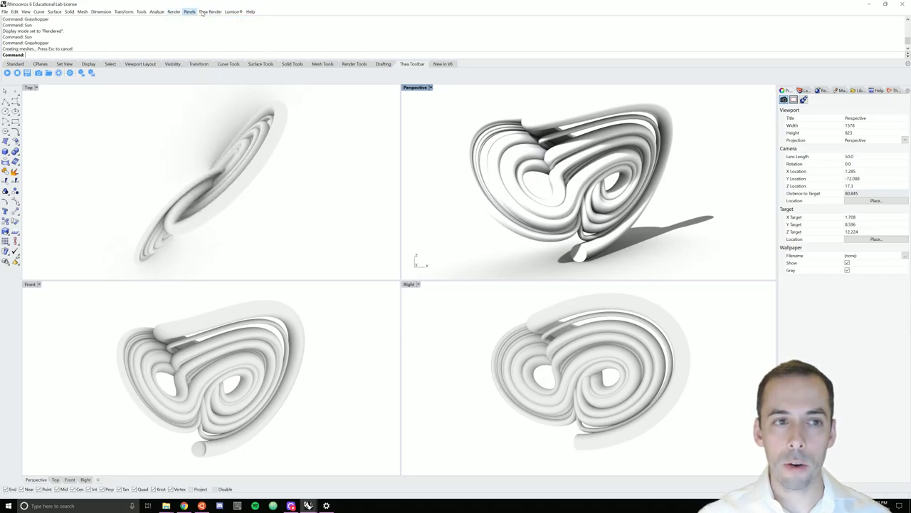
{"action": "left_click", "coordinate": [176, 12]}
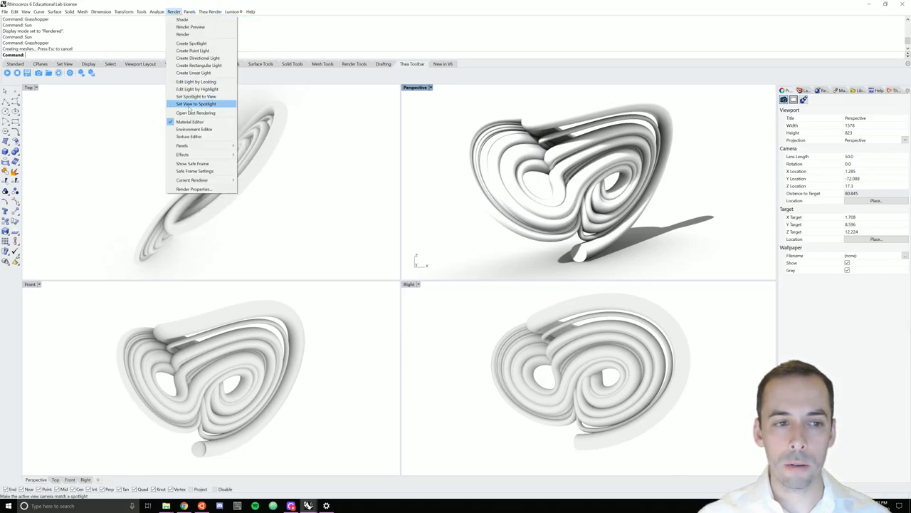
{"action": "mouse_move", "coordinate": [214, 180]}
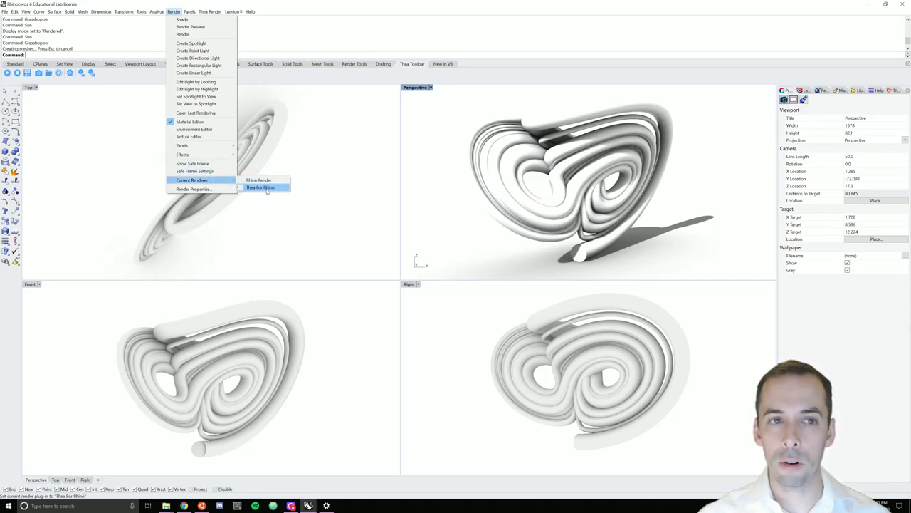
{"action": "left_click", "coordinate": [175, 12]}
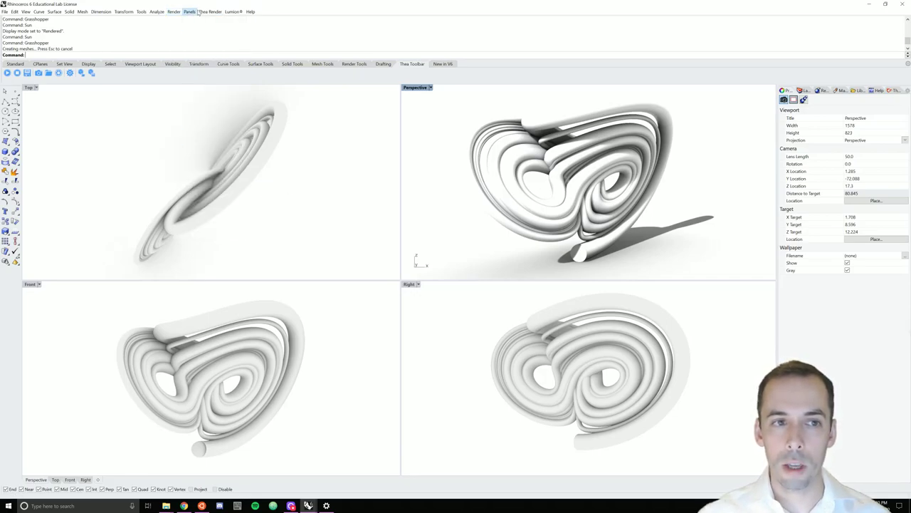
Step: Open the Thea render settings and display the Environment options
{"action": "left_click", "coordinate": [215, 12]}
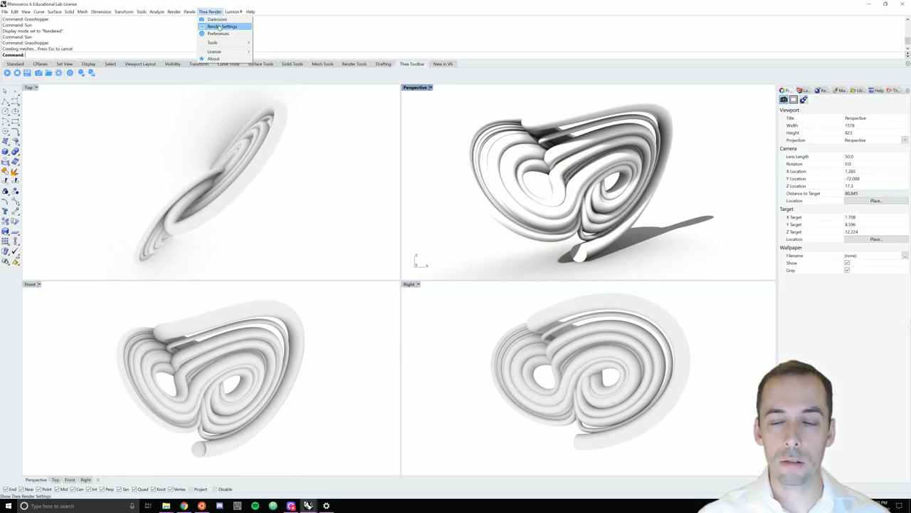
{"action": "left_click", "coordinate": [220, 27]}
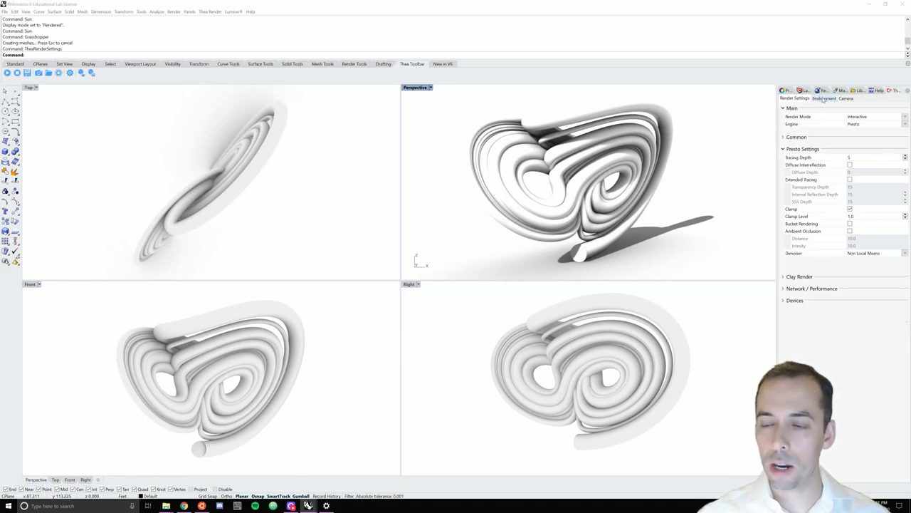
{"action": "left_click", "coordinate": [824, 100]}
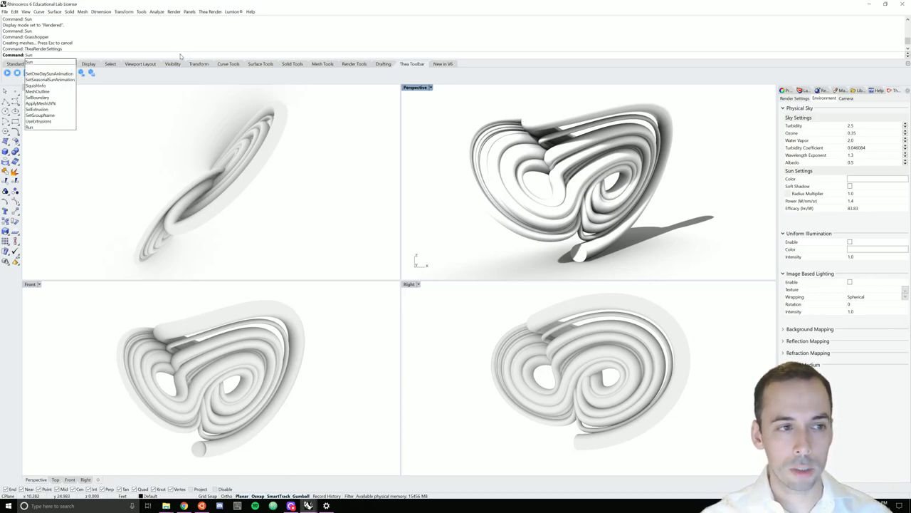
Step: Run the Sun command, review the sun's options, position, date, time and location, and close the settings
{"action": "key", "text": "Return"}
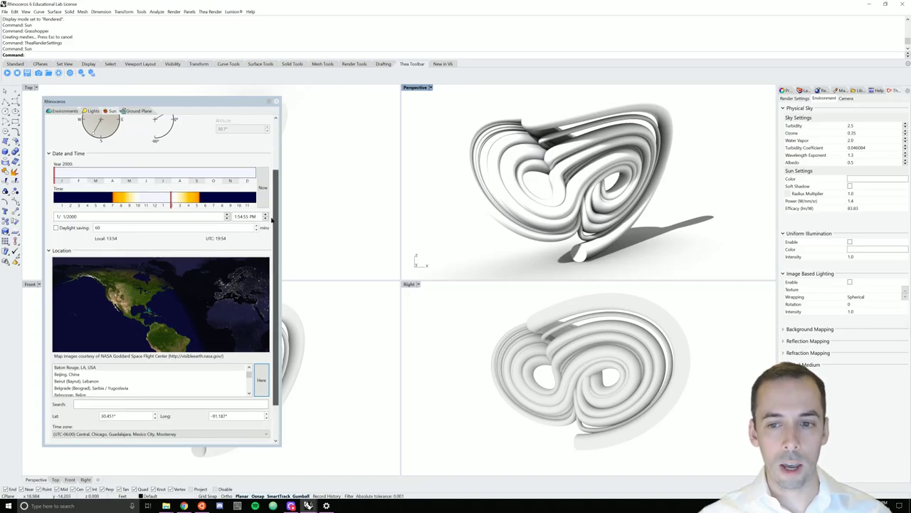
{"action": "scroll", "coordinate": [268, 176], "scroll_direction": "up", "scroll_amount": 3}
{"action": "scroll", "coordinate": [268, 176], "scroll_direction": "up", "scroll_amount": 1}
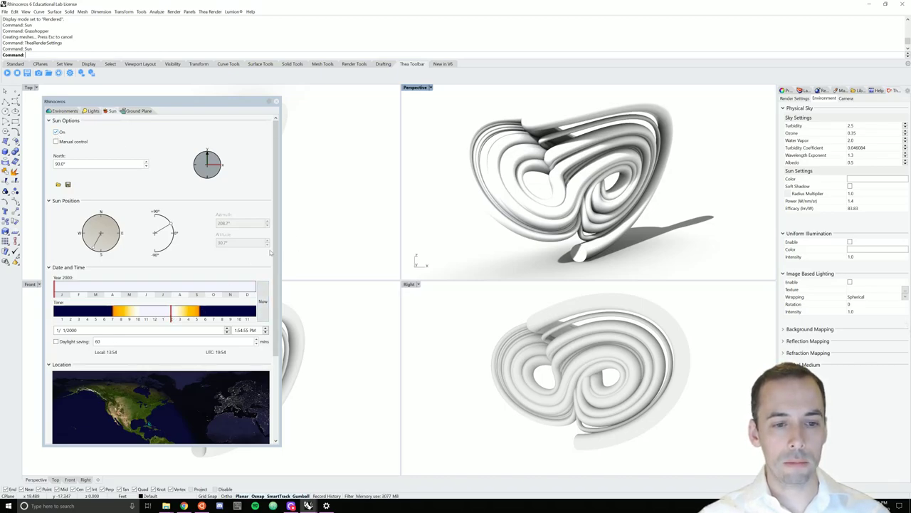
{"action": "scroll", "coordinate": [277, 321], "scroll_direction": "down", "scroll_amount": 3}
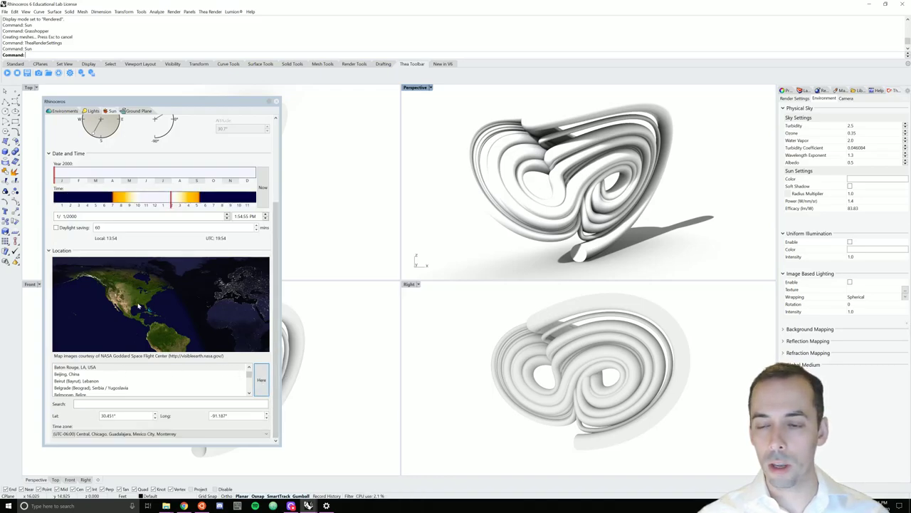
{"action": "left_click", "coordinate": [276, 102]}
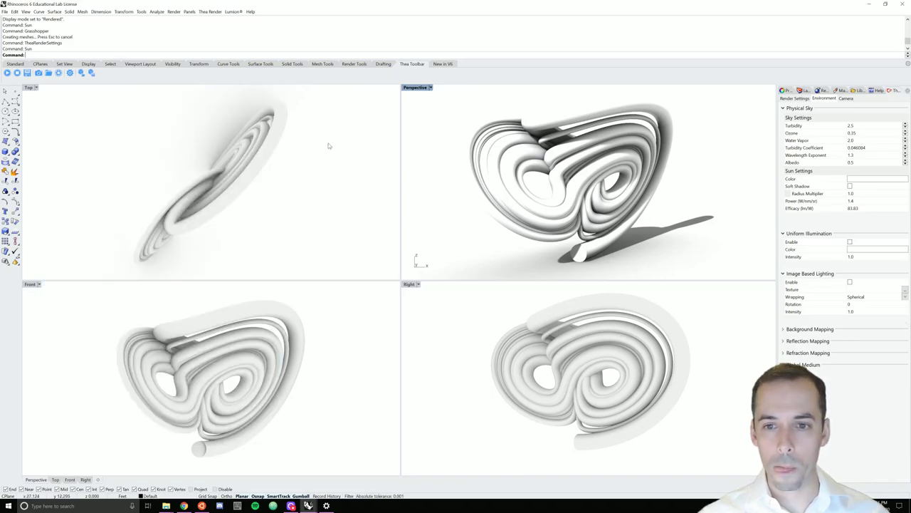
Step: Maximize the Perspective viewport during a test of Thea's interactive rendering, and stop the rendering
{"action": "left_click", "coordinate": [431, 87]}
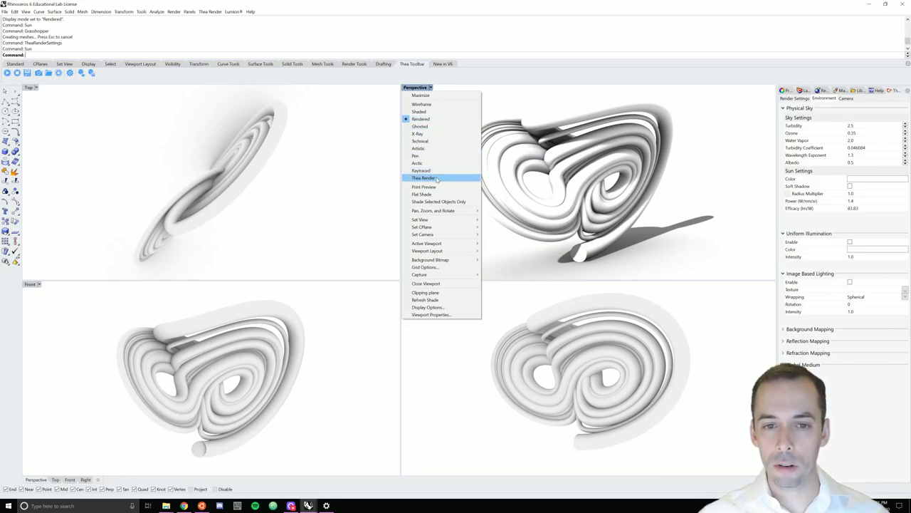
{"action": "left_click", "coordinate": [397, 82]}
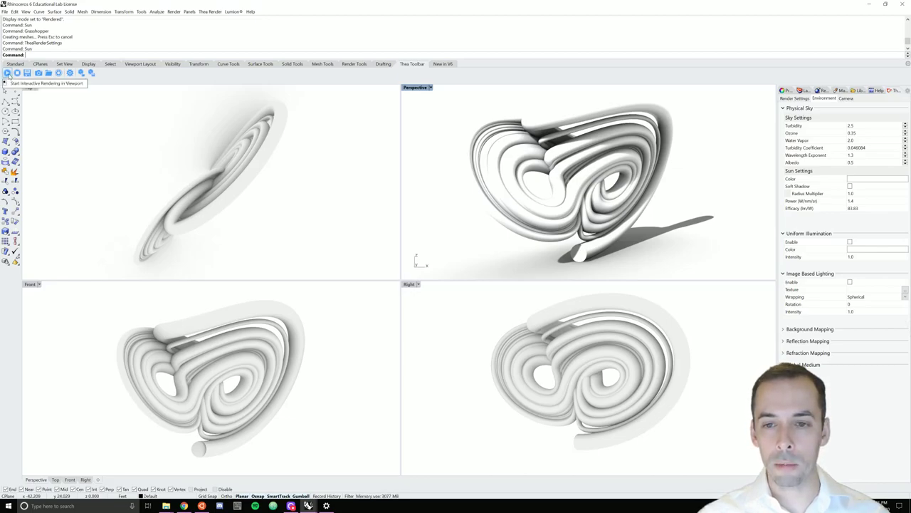
{"action": "left_click", "coordinate": [7, 73]}
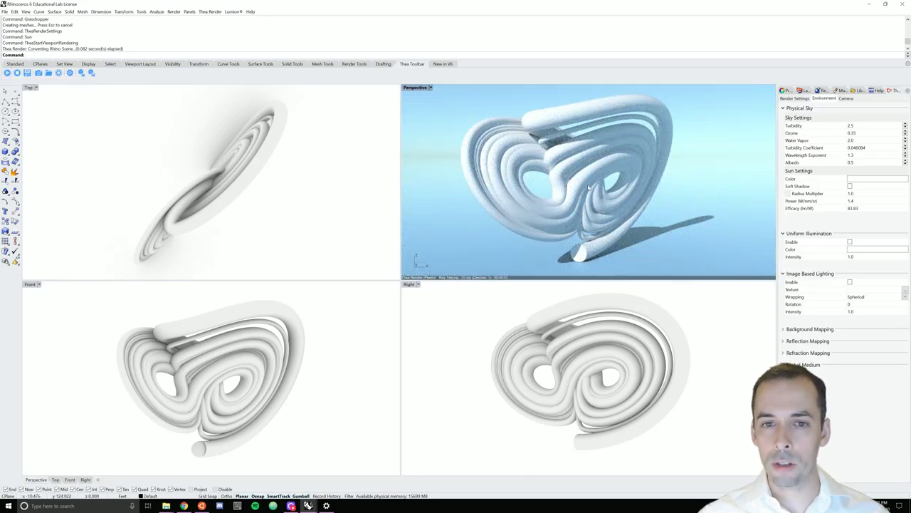
{"action": "double_click", "coordinate": [415, 87]}
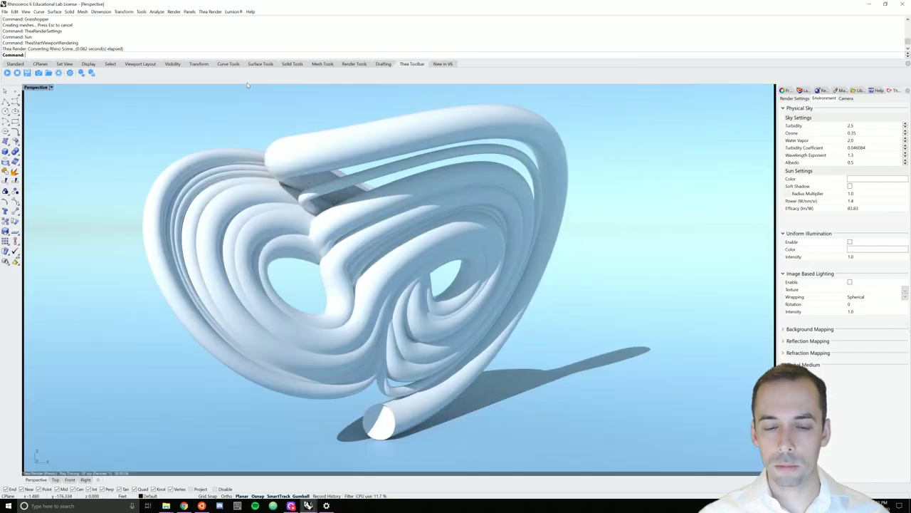
{"action": "left_click", "coordinate": [17, 73]}
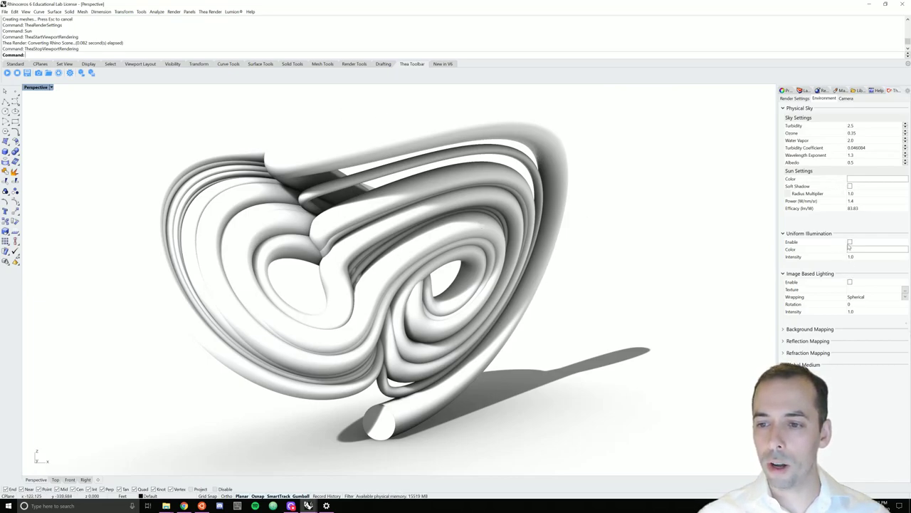
Step: Enable Uniform Illumination, test it with an interactive rendering, and turn on Soft Shadow for the sun
{"action": "left_click", "coordinate": [850, 242]}
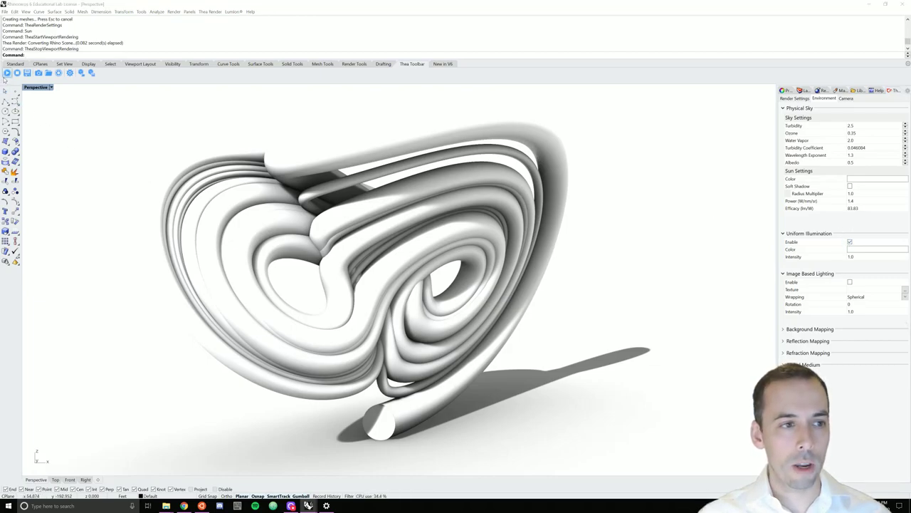
{"action": "left_click", "coordinate": [7, 73]}
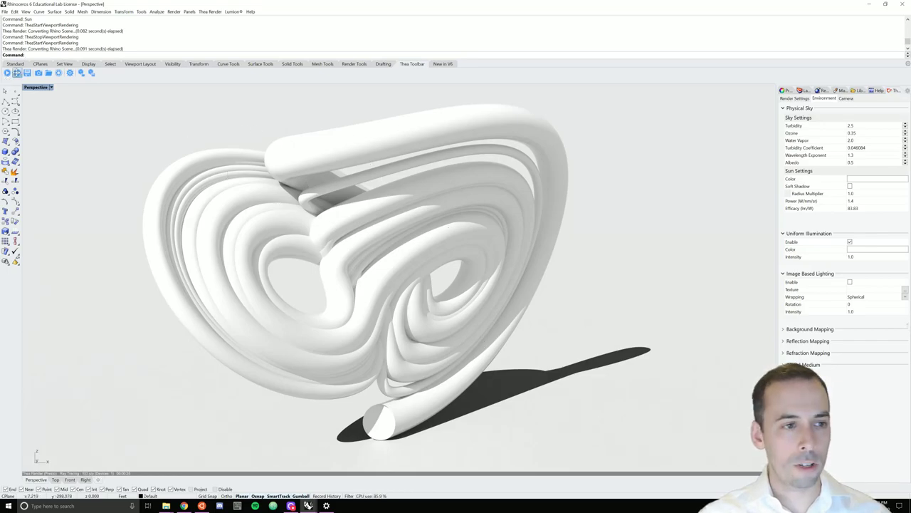
{"action": "left_click", "coordinate": [17, 73]}
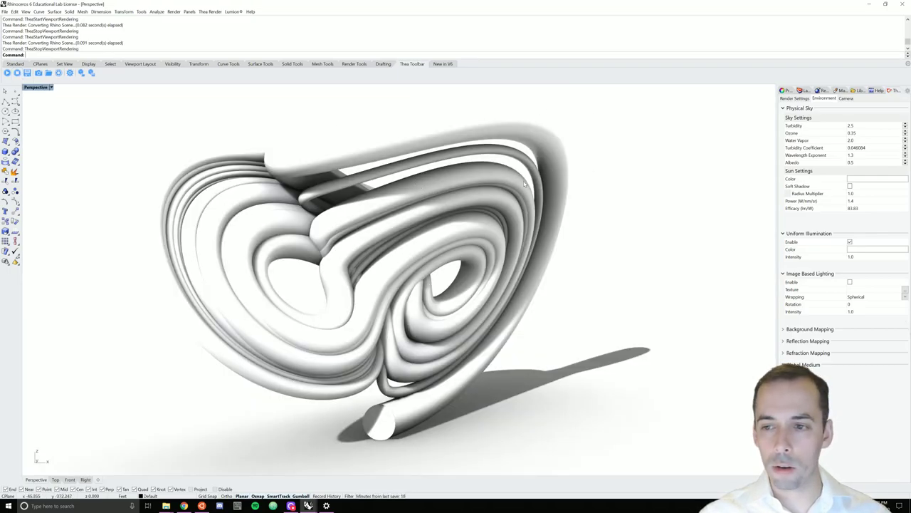
{"action": "left_click", "coordinate": [849, 186]}
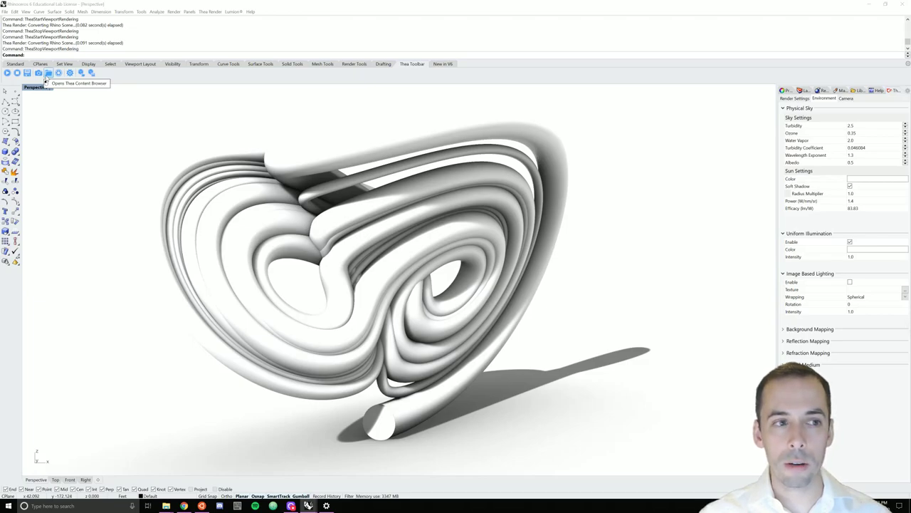
Step: Apply the Titanium material from the Metals category of the Thea content browser to the looping tube model
{"action": "left_click", "coordinate": [48, 74]}
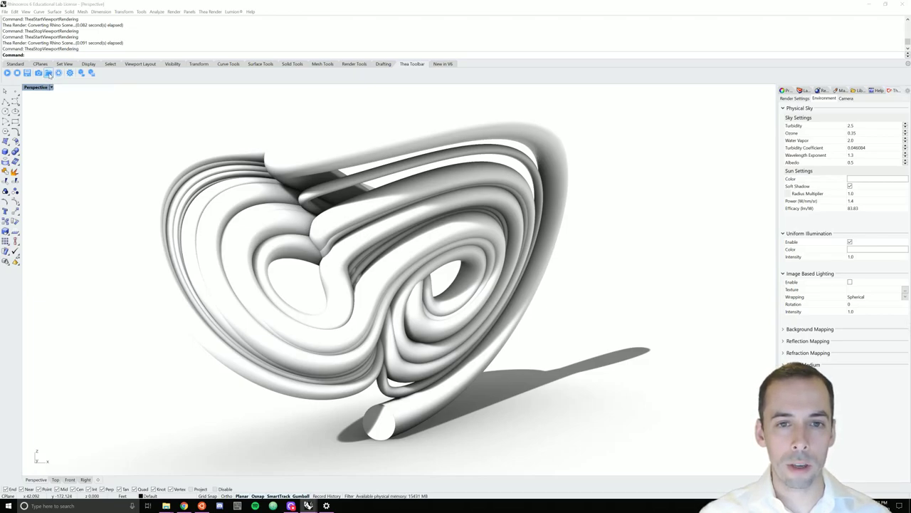
{"action": "left_click", "coordinate": [48, 74]}
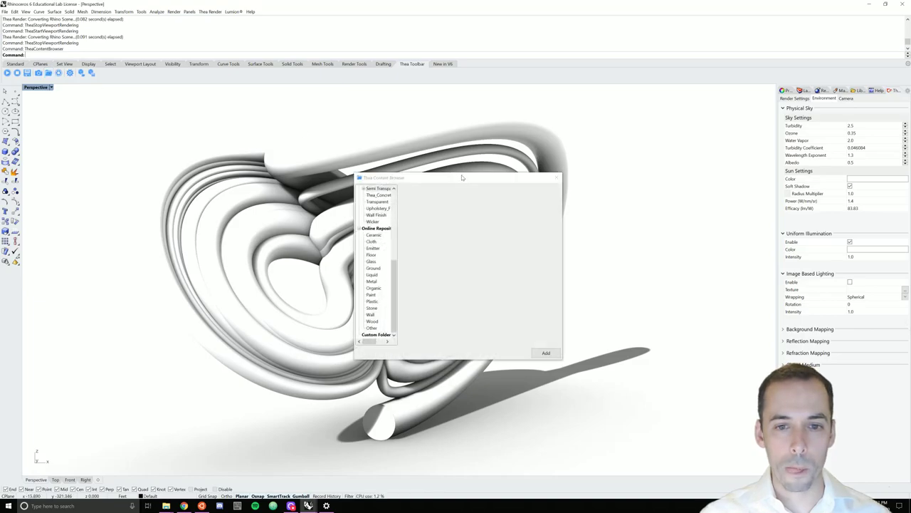
{"action": "left_click_drag", "start_coordinate": [461, 178], "coordinate": [88, 84]}
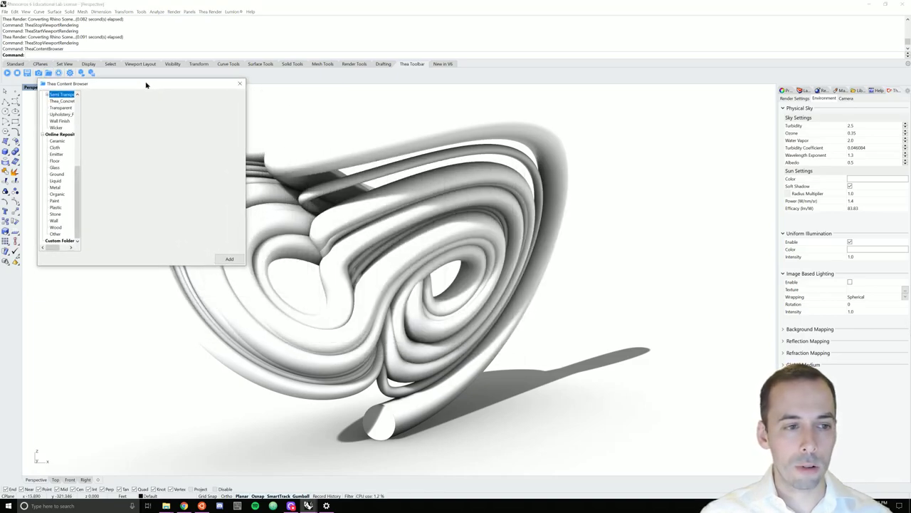
{"action": "left_click", "coordinate": [141, 266]}
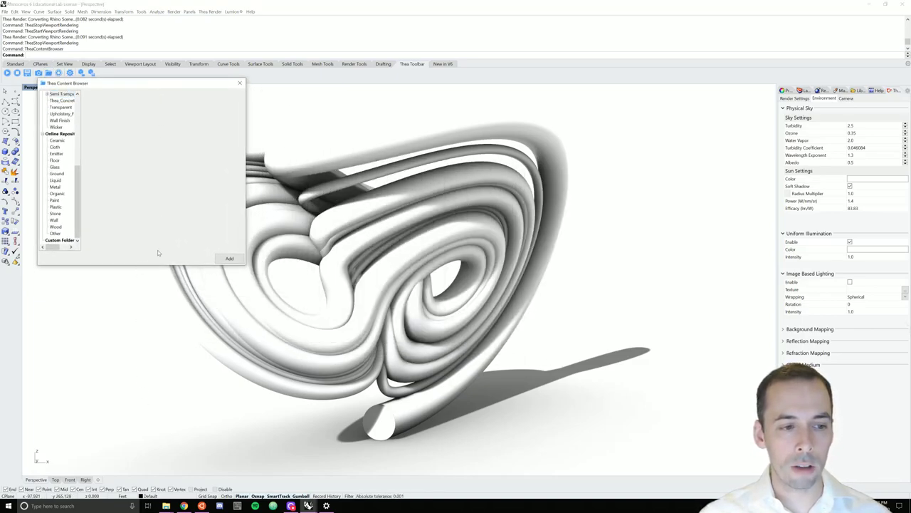
{"action": "left_click_drag", "start_coordinate": [157, 264], "coordinate": [156, 421]}
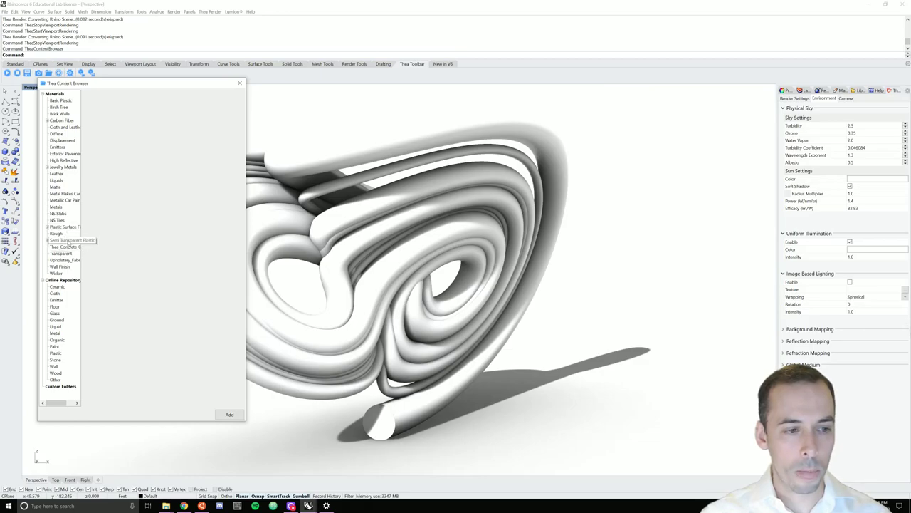
{"action": "left_click", "coordinate": [57, 206]}
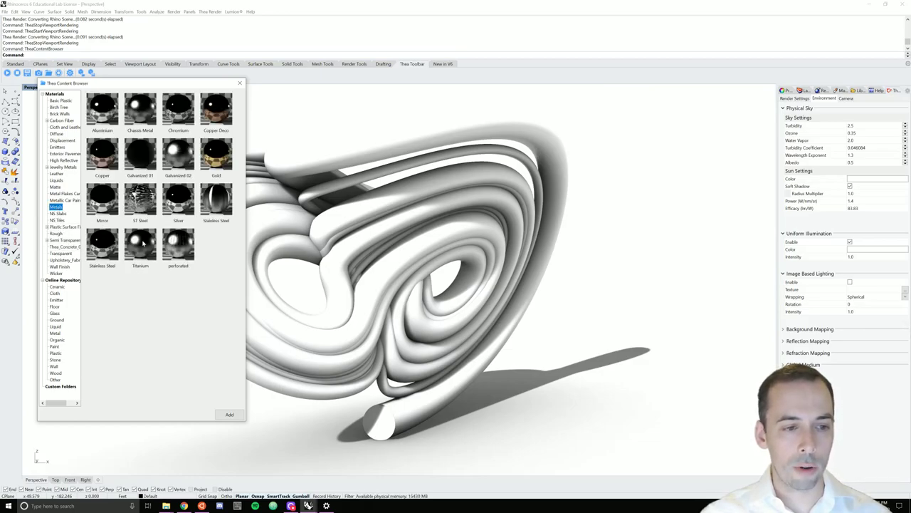
{"action": "left_click", "coordinate": [142, 244]}
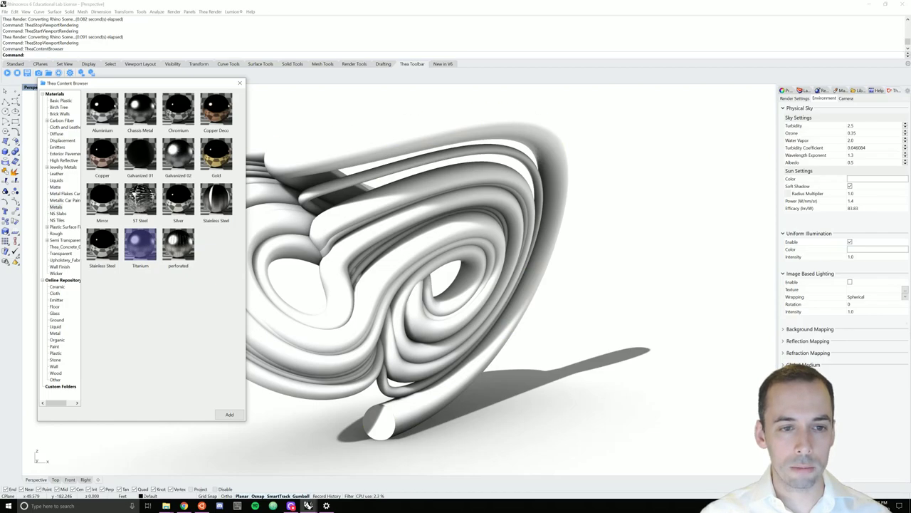
{"action": "left_click_drag", "start_coordinate": [141, 245], "coordinate": [346, 216]}
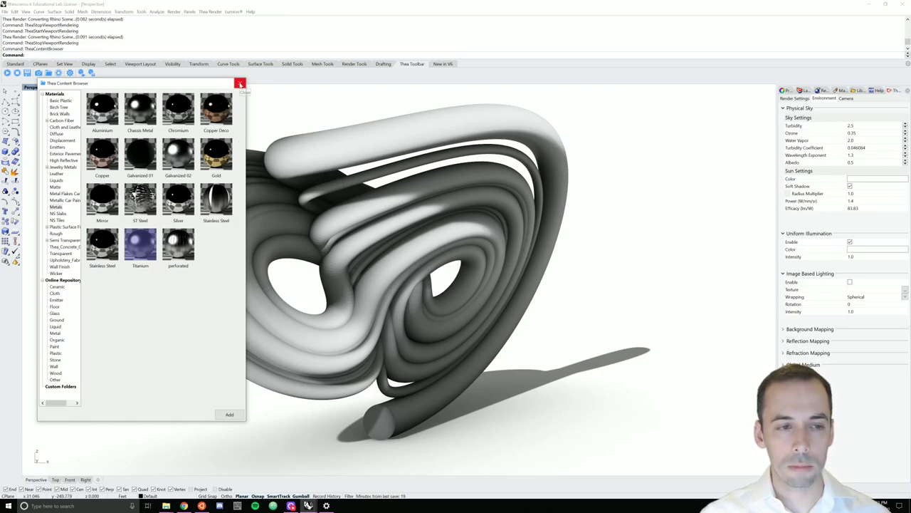
{"action": "left_click", "coordinate": [240, 84]}
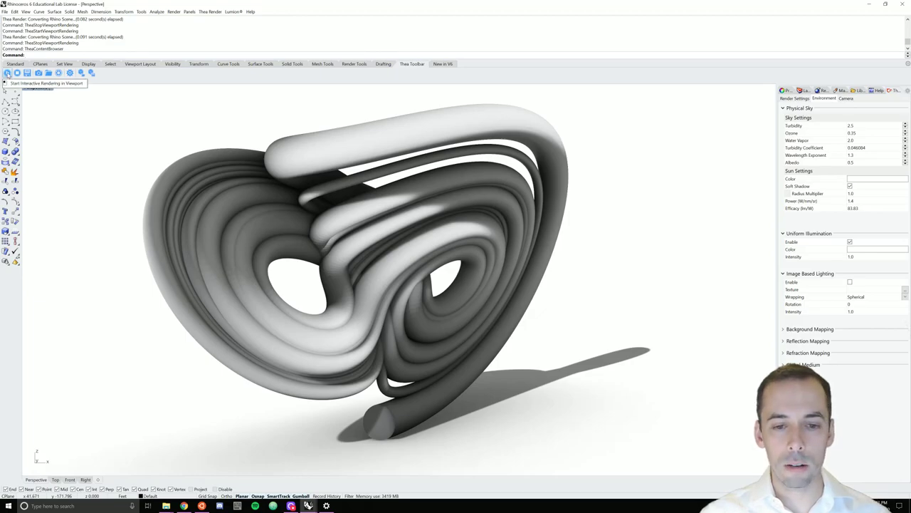
Step: Render the model interactively in the Perspective viewport from a lower camera angle
{"action": "left_click", "coordinate": [7, 73]}
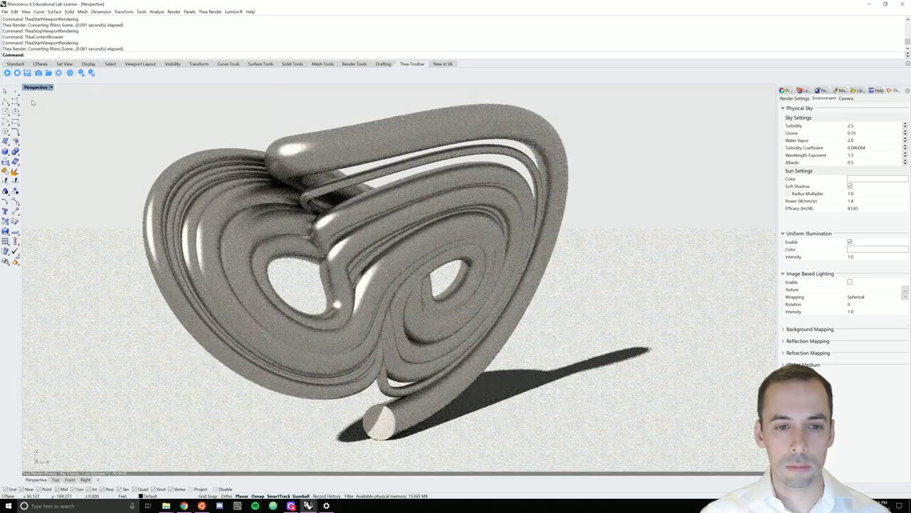
{"action": "right_click_drag", "start_coordinate": [266, 287], "coordinate": [297, 277]}
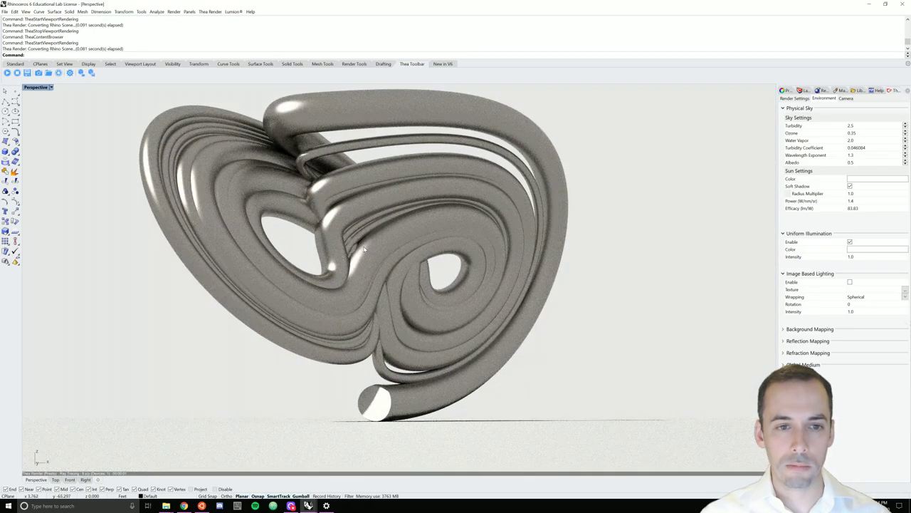
Step: Stop the interactive rendering and choose the second person model of the AXYZ METROPOLY collection for import as a Thea proxy
{"action": "right_click_drag", "start_coordinate": [363, 243], "coordinate": [331, 311]}
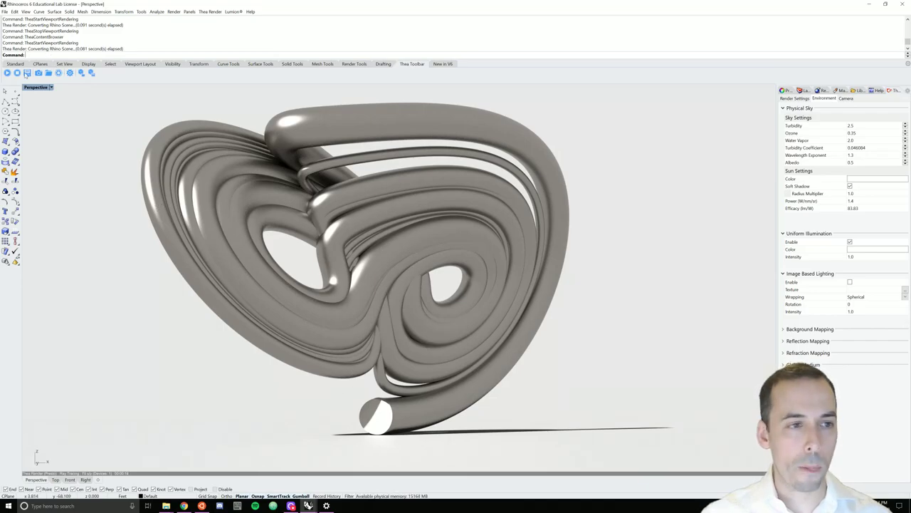
{"action": "left_click", "coordinate": [17, 74]}
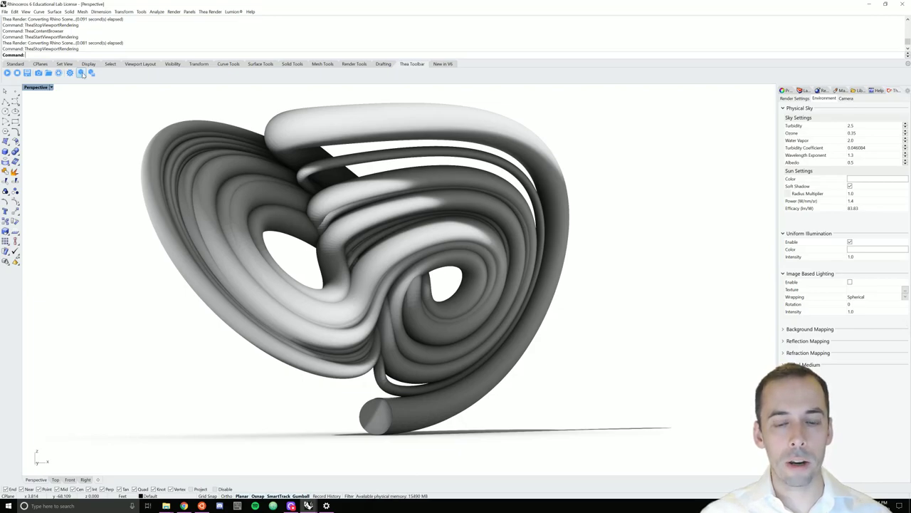
{"action": "left_click", "coordinate": [82, 73]}
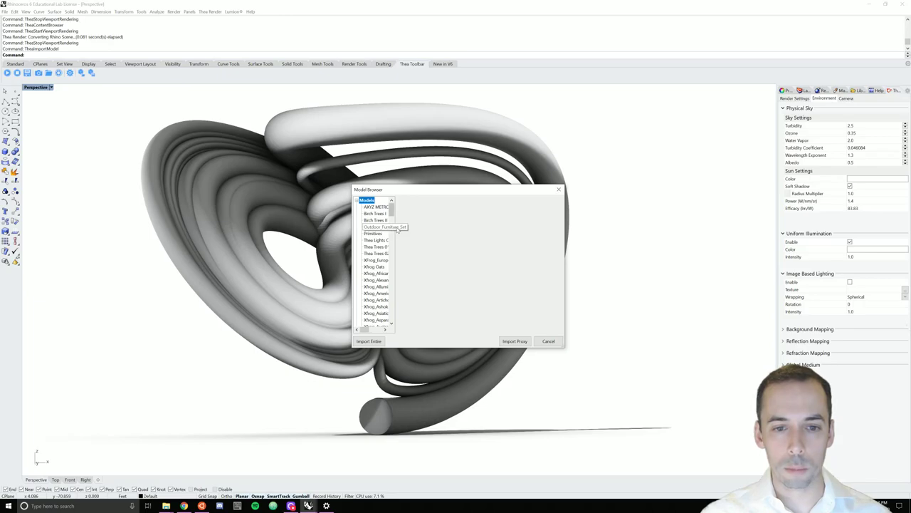
{"action": "left_click_drag", "start_coordinate": [396, 237], "coordinate": [448, 237]}
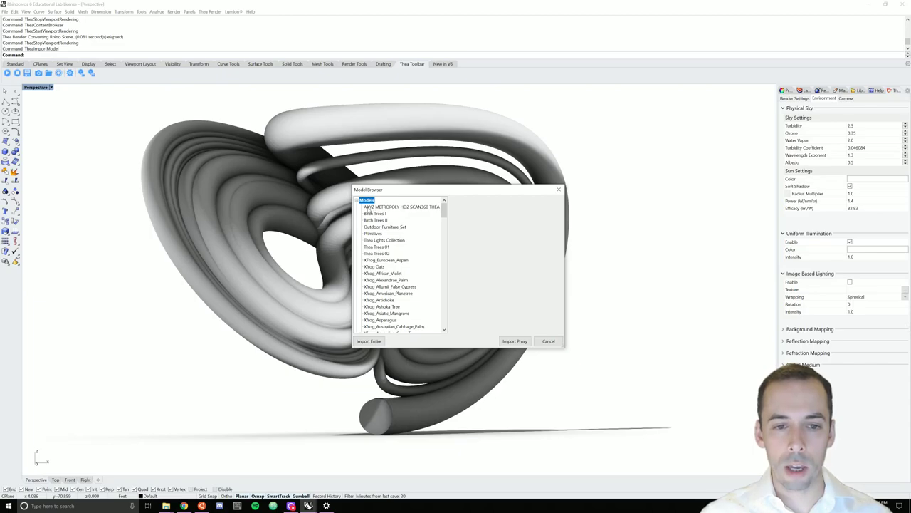
{"action": "left_click", "coordinate": [378, 208]}
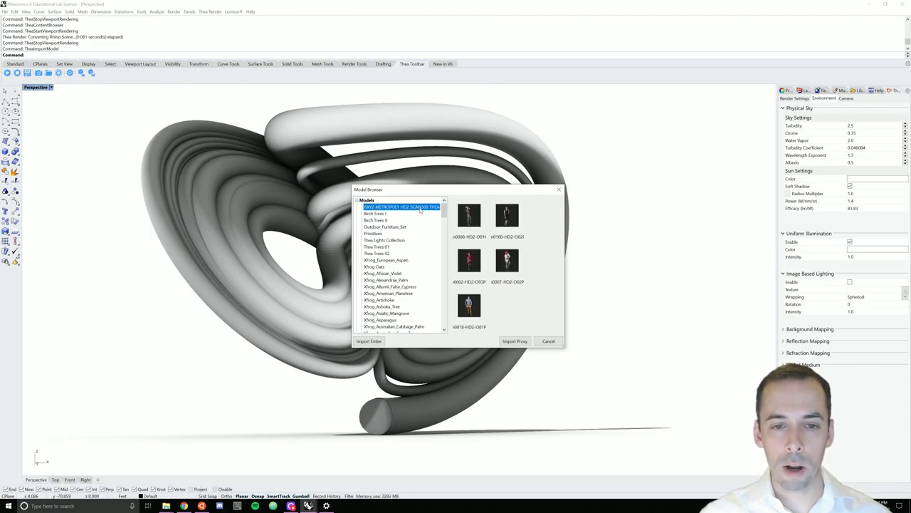
{"action": "left_click", "coordinate": [510, 222]}
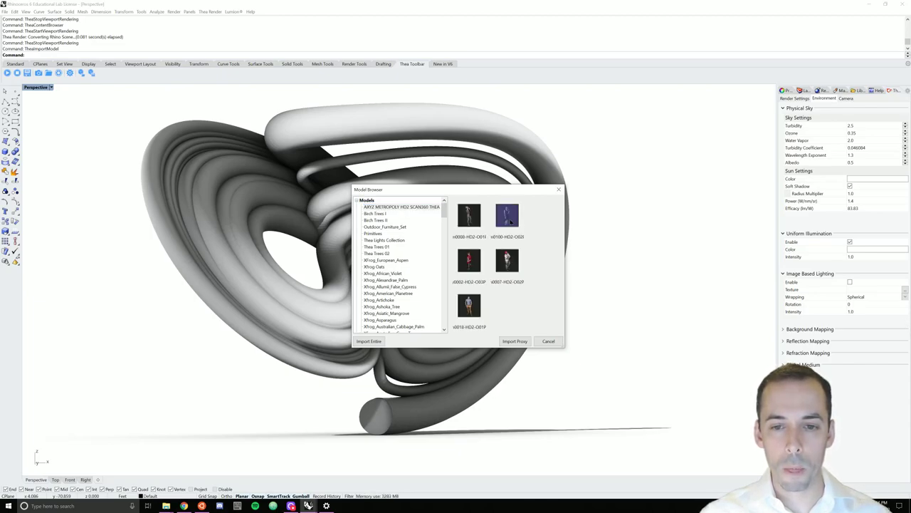
{"action": "left_click", "coordinate": [515, 342]}
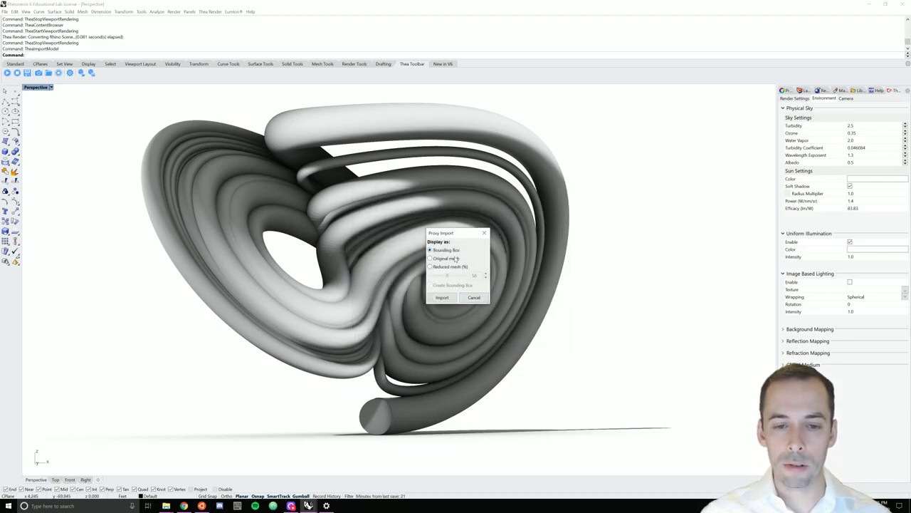
Step: Import the person proxy displayed as a reduced mesh at 25%, with a bounding box
{"action": "left_click", "coordinate": [450, 267]}
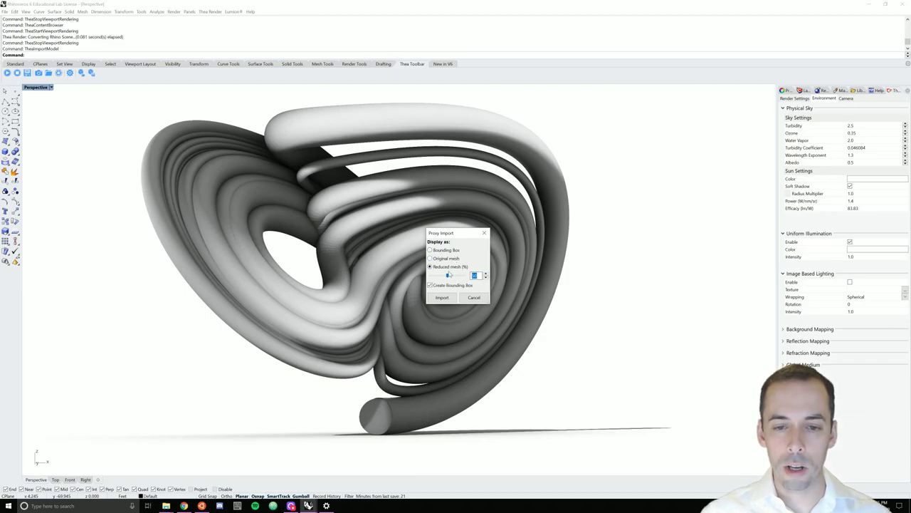
{"action": "left_click", "coordinate": [448, 275]}
{"action": "left_click_drag", "start_coordinate": [448, 275], "coordinate": [438, 275]}
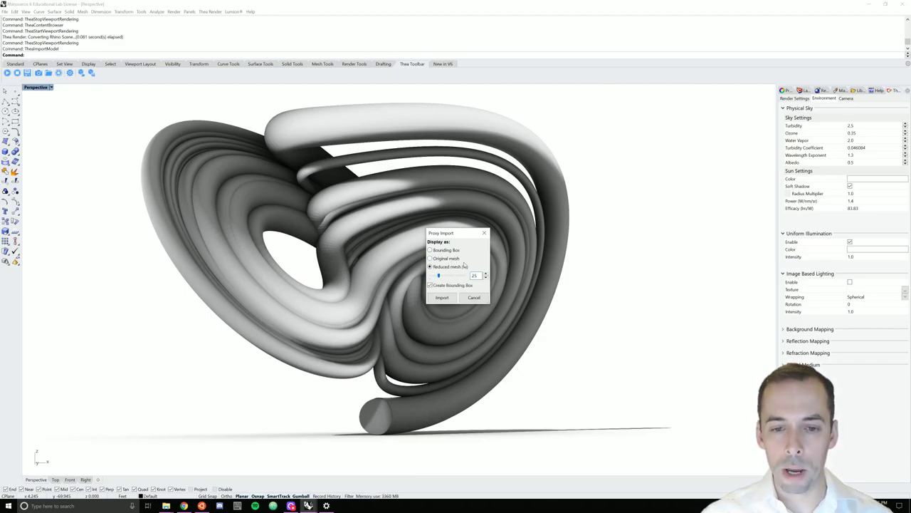
{"action": "left_click", "coordinate": [442, 298]}
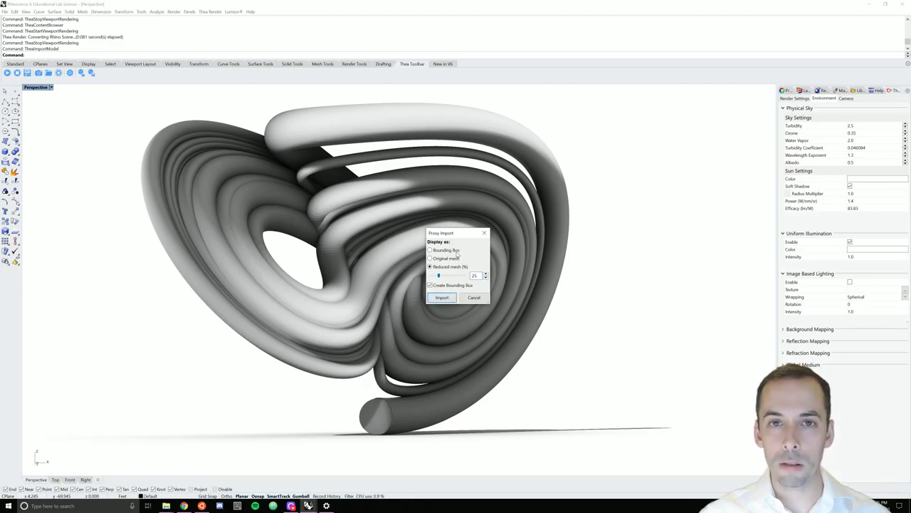
{"action": "left_click", "coordinate": [442, 297]}
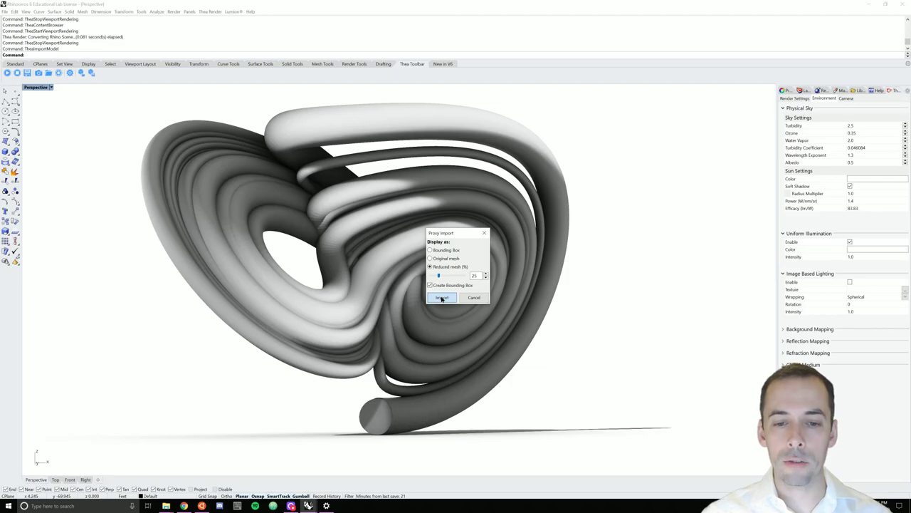
{"action": "left_click", "coordinate": [443, 297]}
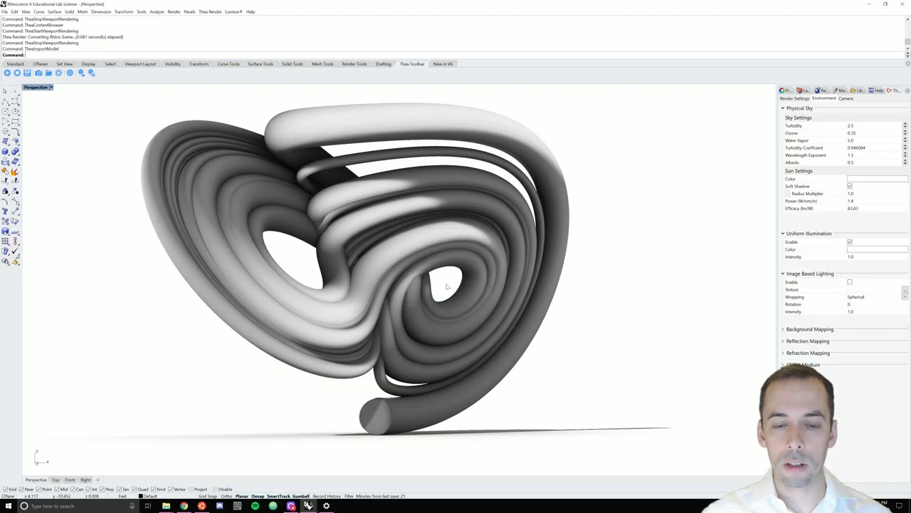
Step: Restore the four-viewport layout and place a single copy of the person beside the sculpture in the Top view
{"action": "double_click", "coordinate": [40, 88]}
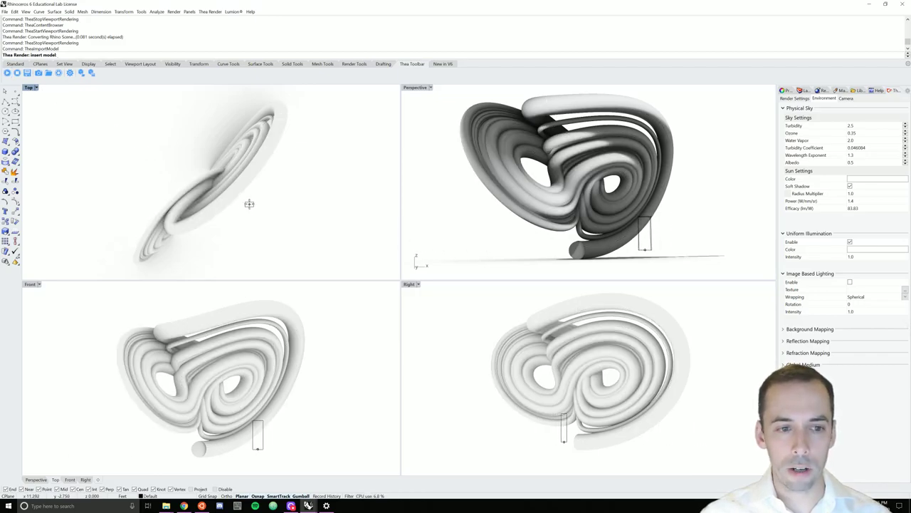
{"action": "left_click", "coordinate": [249, 204]}
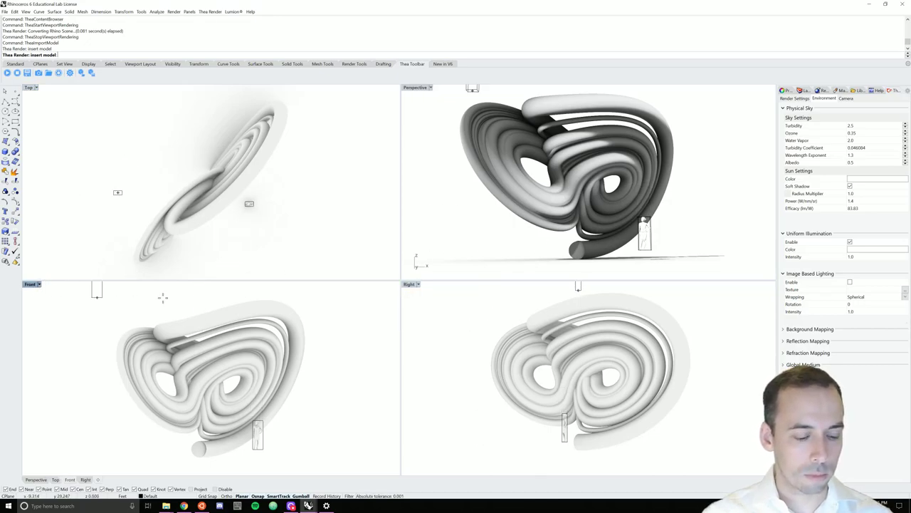
{"action": "key", "text": "Escape"}
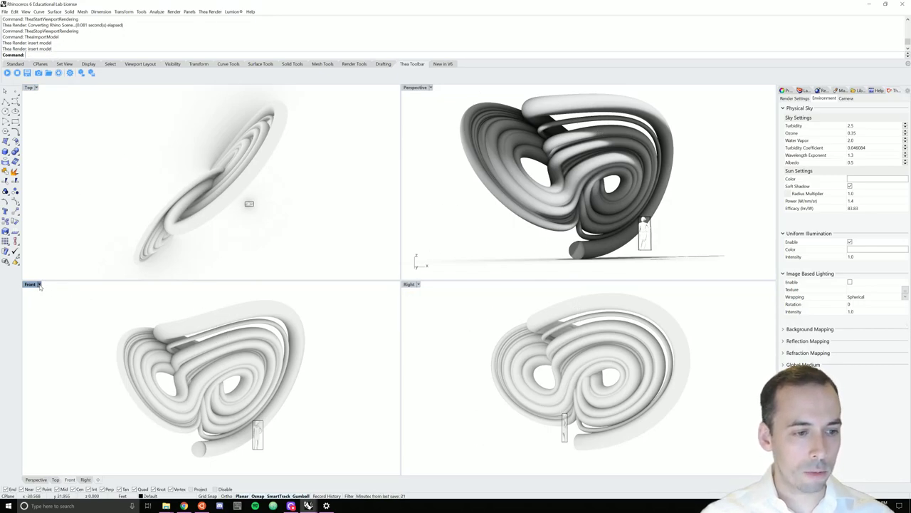
Step: Set the Front viewport to Shaded display and raise the sculpture vertically until its lower tube end rests on the ground line
{"action": "left_click", "coordinate": [39, 284]}
{"action": "left_click", "coordinate": [60, 79]}
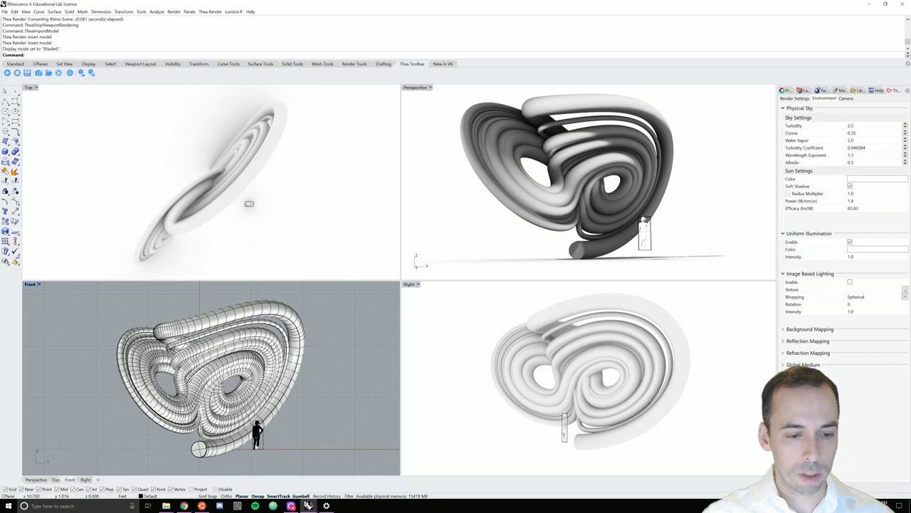
{"action": "left_click", "coordinate": [240, 442]}
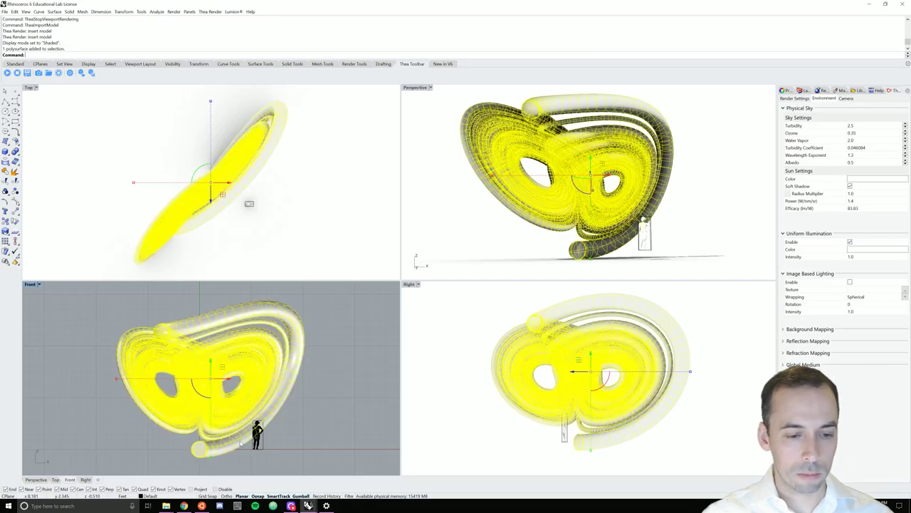
{"action": "left_click_drag", "start_coordinate": [207, 363], "coordinate": [211, 361]}
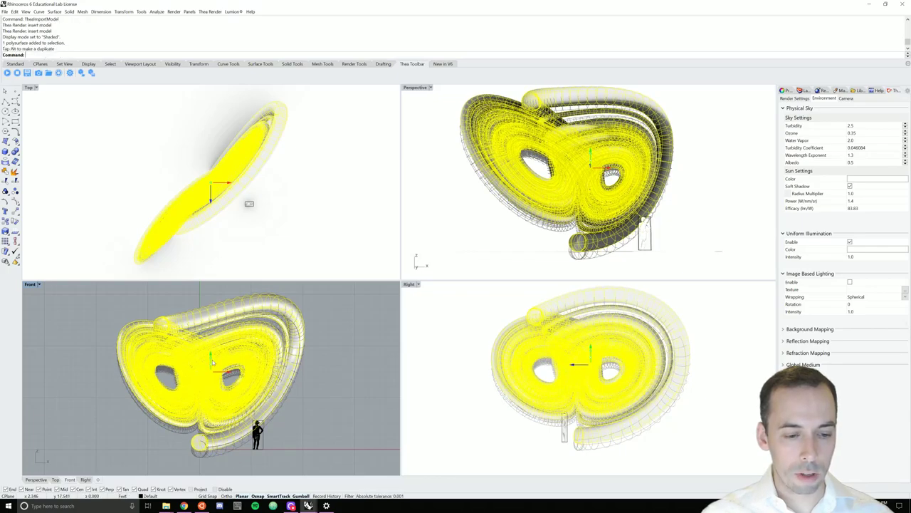
{"action": "right_click_drag", "start_coordinate": [310, 397], "coordinate": [292, 404]}
{"action": "left_click", "coordinate": [292, 404]}
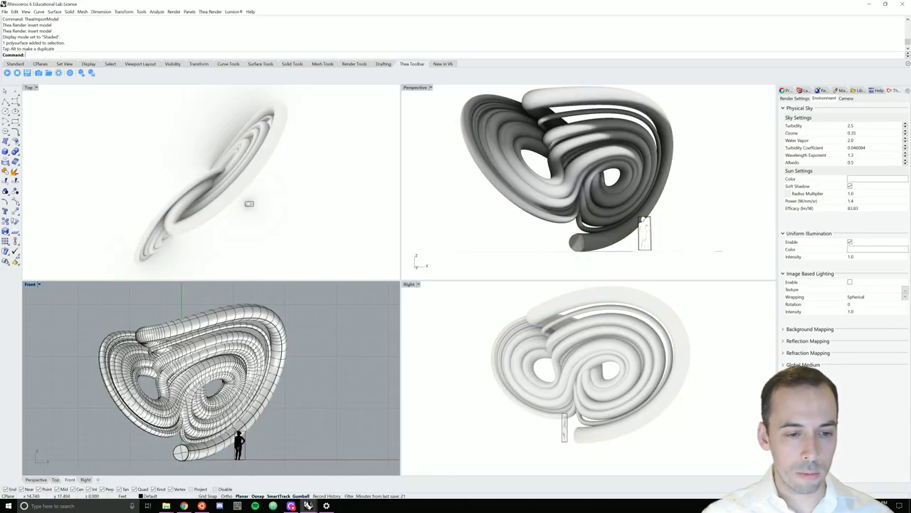
Step: Scale the sculpture by a factor of 0.5 from the base point 0,0,0
{"action": "left_click", "coordinate": [254, 367]}
{"action": "type", "text": "scale"}
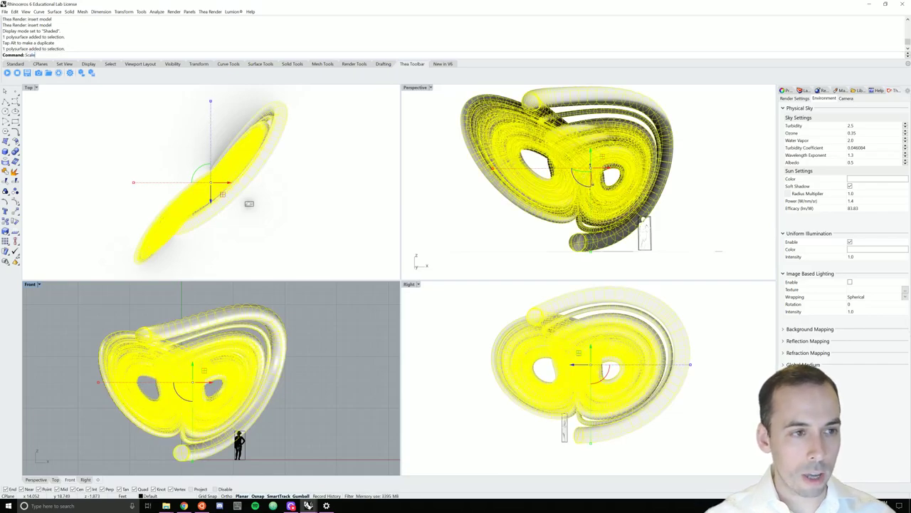
{"action": "key", "text": "Return"}
{"action": "type", "text": "0,0,0"}
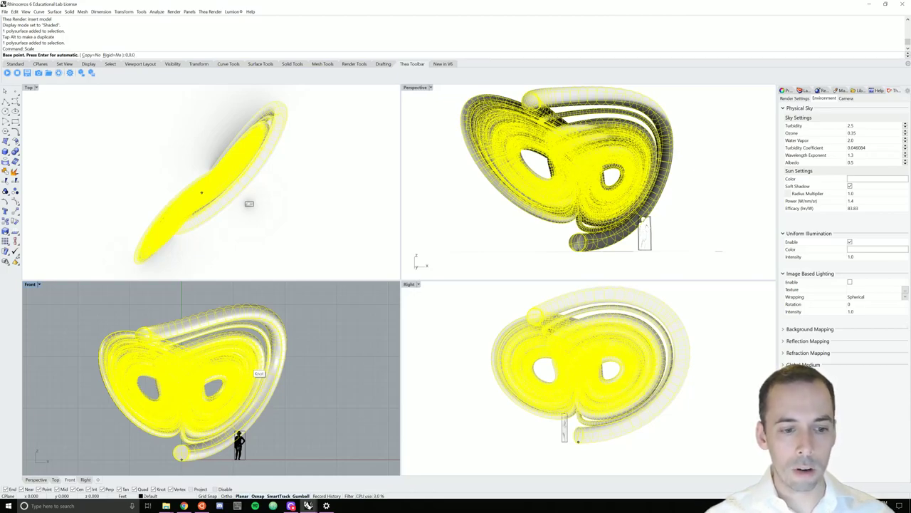
{"action": "key", "text": "Return"}
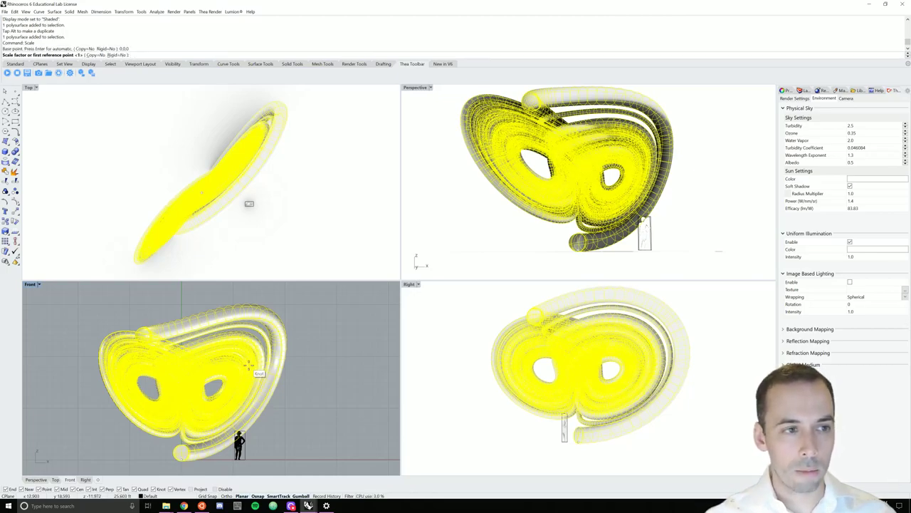
{"action": "type", "text": "0.5"}
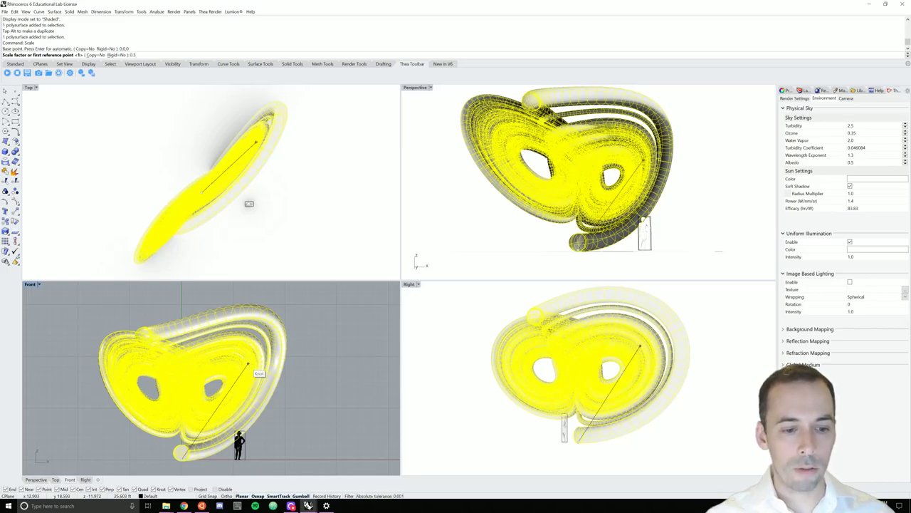
{"action": "key", "text": "Return"}
{"action": "left_click", "coordinate": [277, 391]}
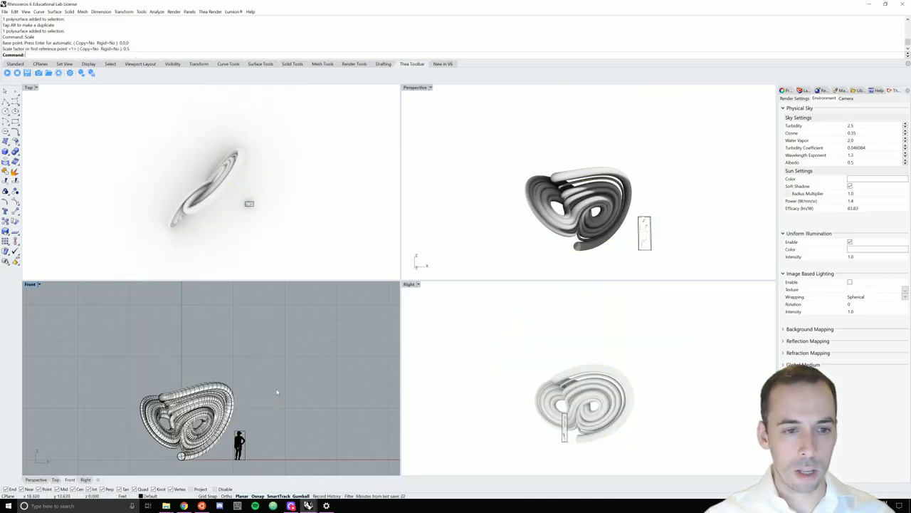
Step: Move the person closer to the sculpture in the Top view and rotate the figure slightly
{"action": "left_click_drag", "start_coordinate": [249, 204], "coordinate": [244, 205]}
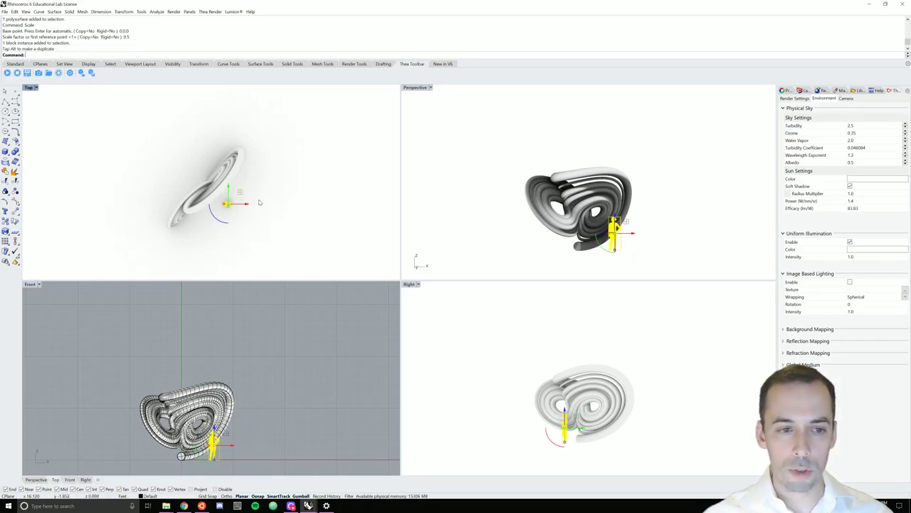
{"action": "scroll", "coordinate": [232, 196], "scroll_direction": "up", "scroll_amount": 3}
{"action": "left_click_drag", "start_coordinate": [223, 202], "coordinate": [222, 194], "text": "alt"}
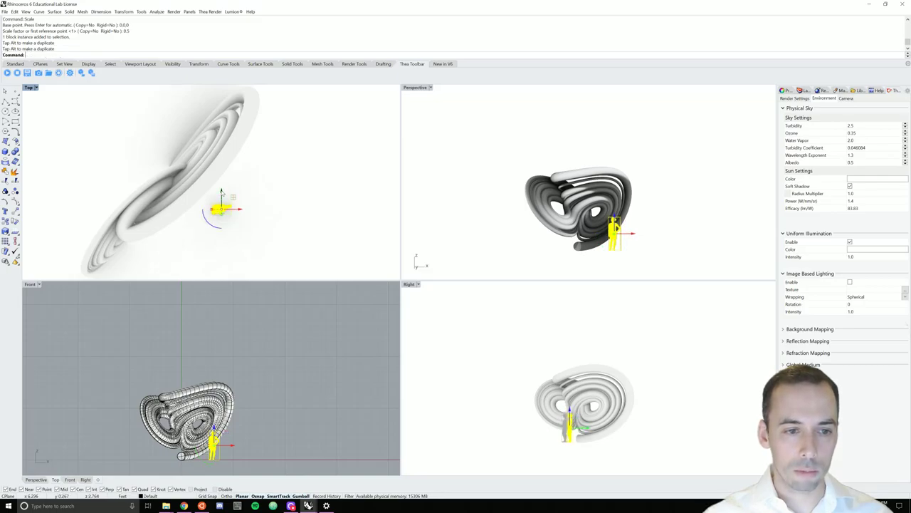
{"action": "left_click_drag", "start_coordinate": [210, 226], "coordinate": [254, 238]}
{"action": "left_click", "coordinate": [268, 240]}
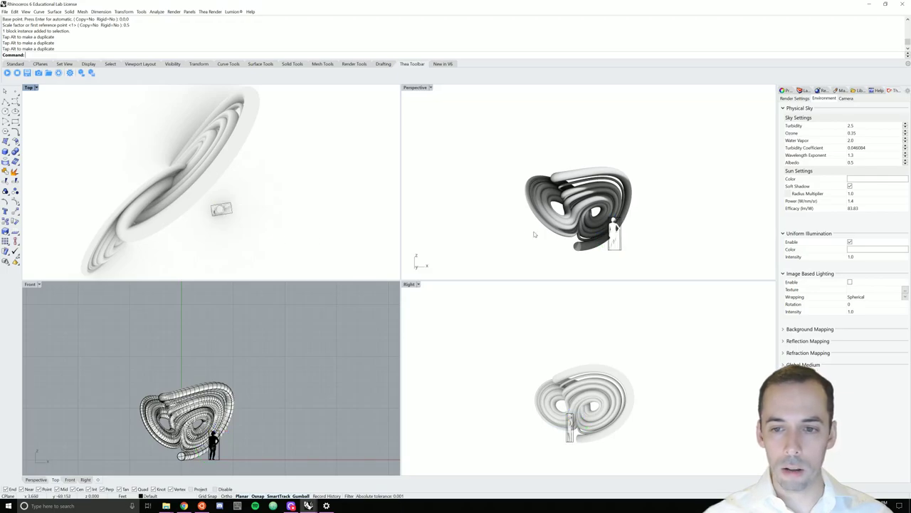
Step: Frame the sculpture and person closely in the Perspective view, and shift the person slightly along the negative X direction
{"action": "right_click_drag", "start_coordinate": [535, 234], "coordinate": [535, 214]}
{"action": "scroll", "coordinate": [547, 190], "scroll_direction": "up", "scroll_amount": 3}
{"action": "scroll", "coordinate": [577, 184], "scroll_direction": "up", "scroll_amount": 3}
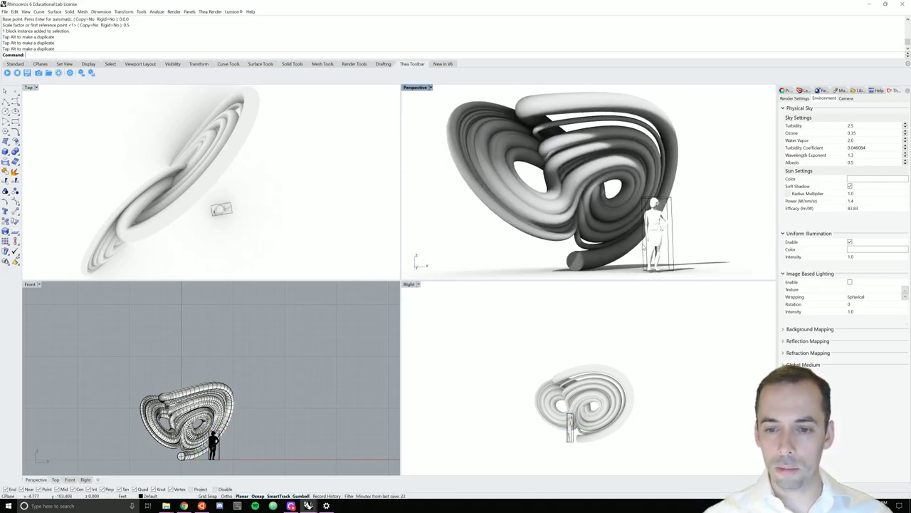
{"action": "mouse_move", "coordinate": [629, 172]}
{"action": "right_mouse_down", "text": "shift"}
{"action": "mouse_move", "coordinate": [610, 190]}
{"action": "mouse_move", "coordinate": [609, 163]}
{"action": "right_mouse_up", "text": "shift"}
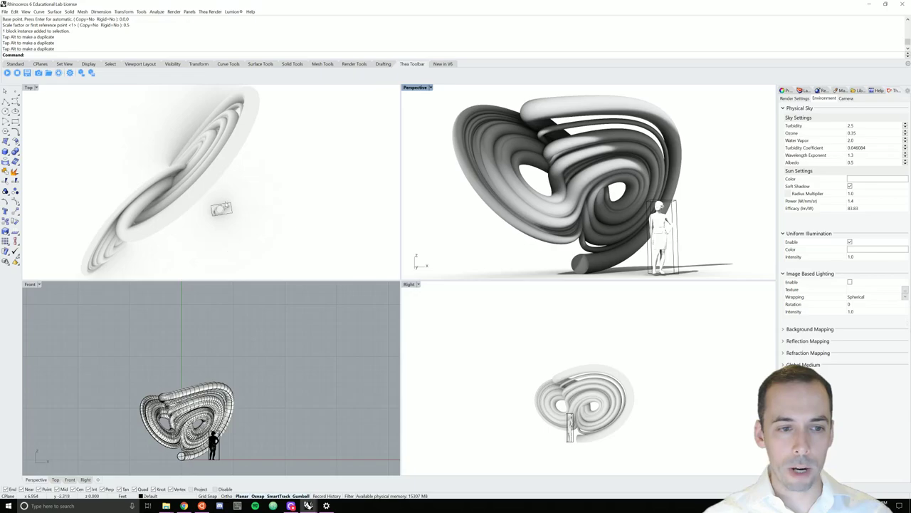
{"action": "left_click", "coordinate": [217, 211]}
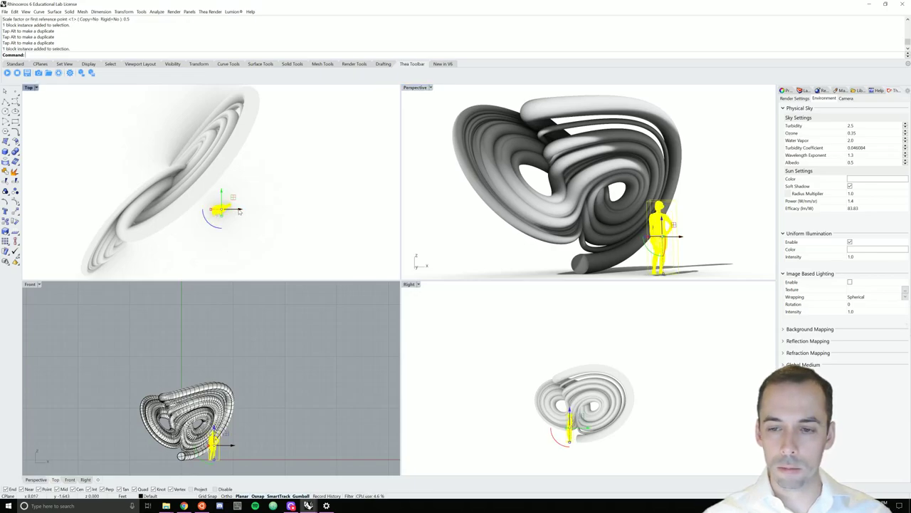
{"action": "left_click_drag", "start_coordinate": [238, 211], "coordinate": [227, 215]}
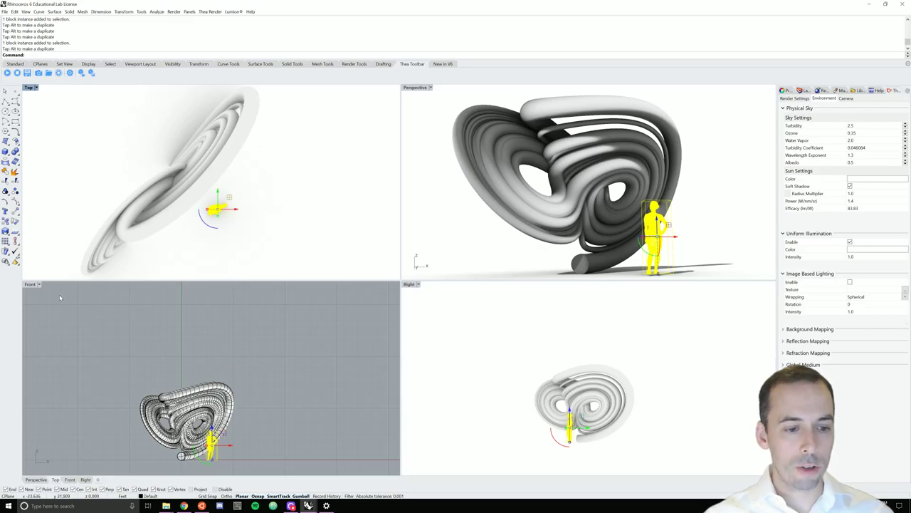
Step: Open the GroundPlane settings and switch the height above the world XY plane from automatic to the manual value
{"action": "right_click_drag", "start_coordinate": [128, 337], "coordinate": [138, 315]}
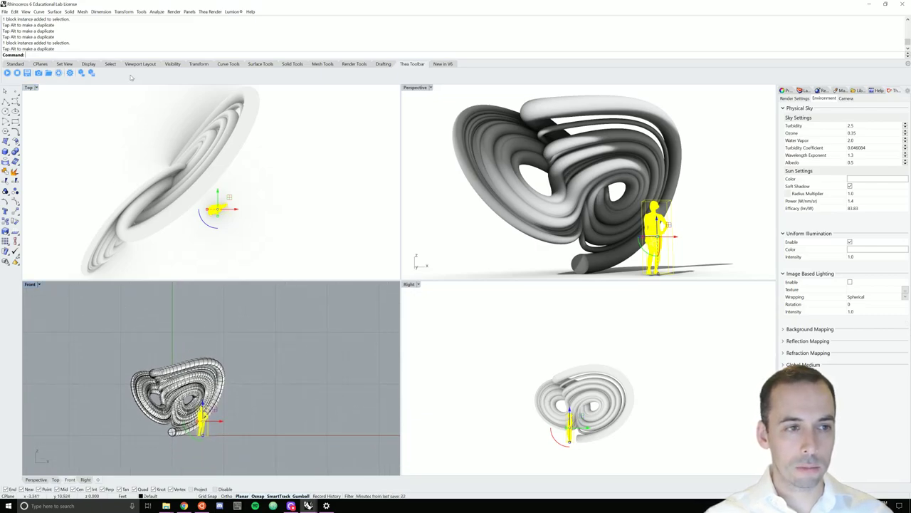
{"action": "left_click", "coordinate": [416, 88]}
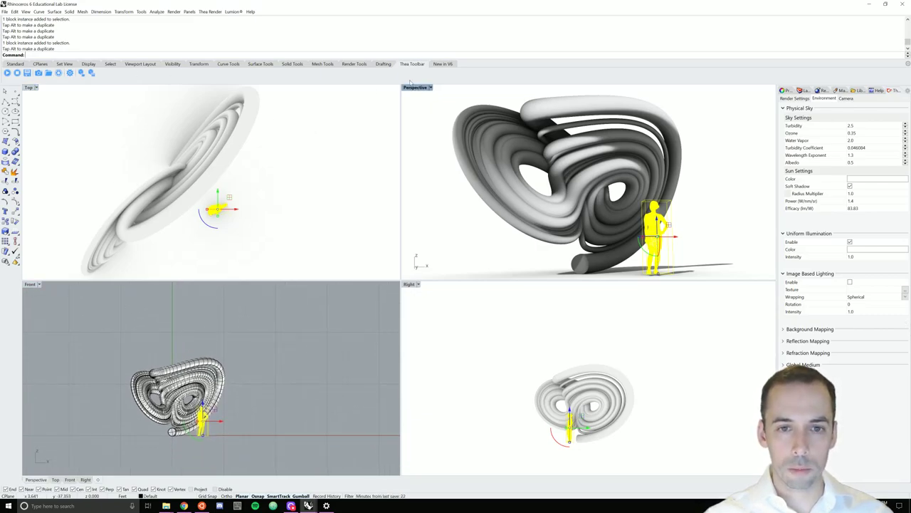
{"action": "type", "text": "GroundPlane"}
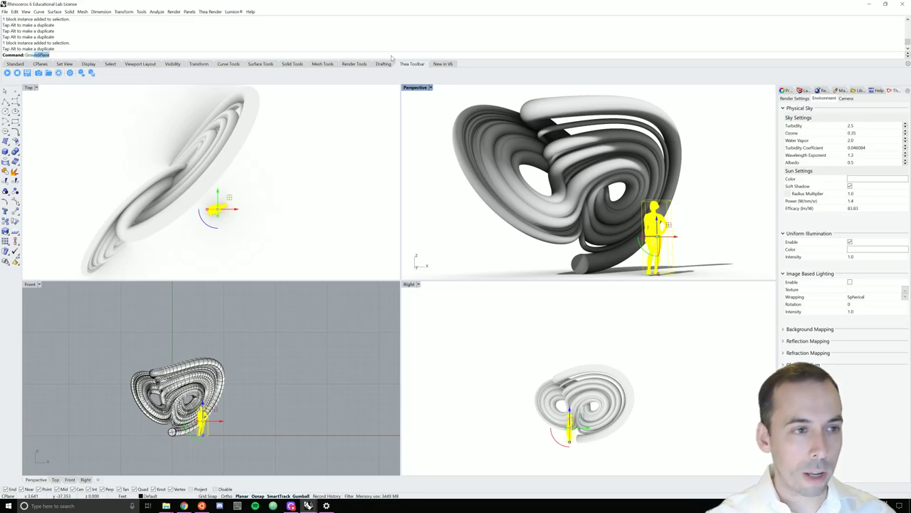
{"action": "key", "text": "Return"}
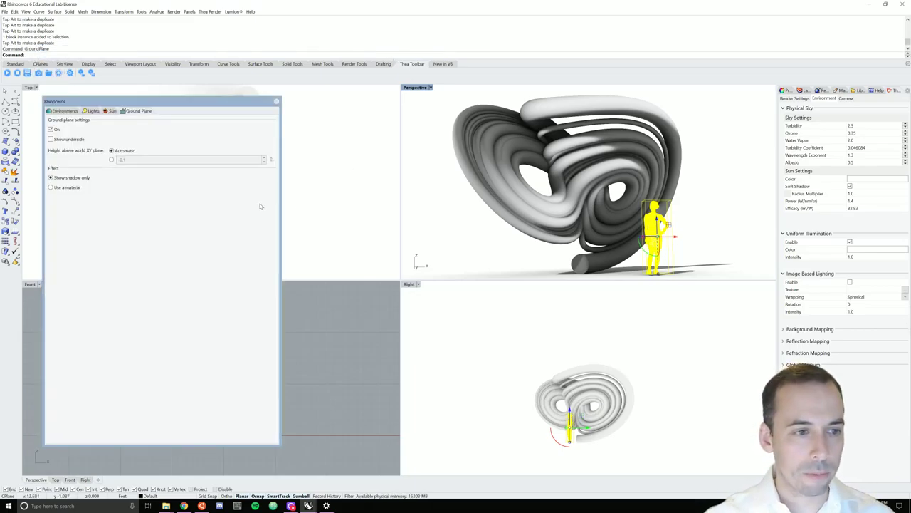
{"action": "left_click", "coordinate": [112, 161]}
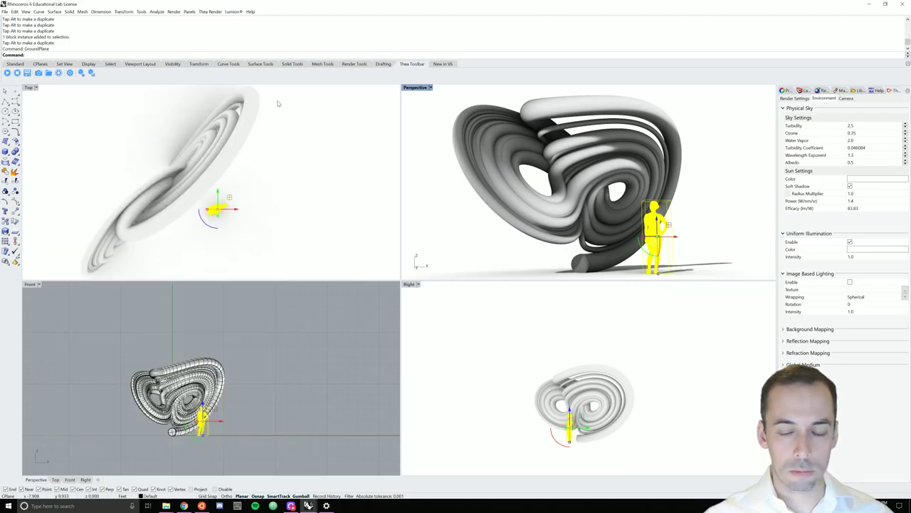
{"action": "left_click", "coordinate": [277, 102]}
Step: Set the Front viewport to Arctic display, maximize the Perspective viewport and deselect the person
{"action": "left_click", "coordinate": [39, 284]}
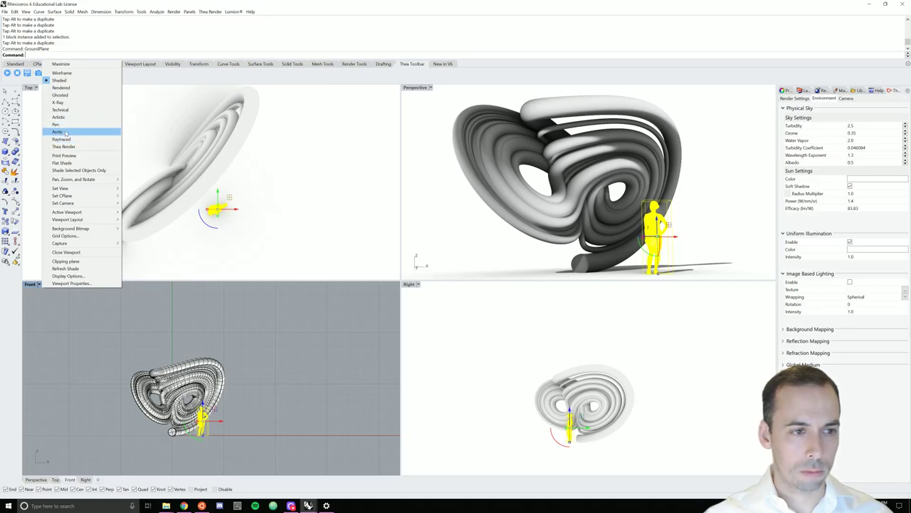
{"action": "left_click", "coordinate": [61, 131]}
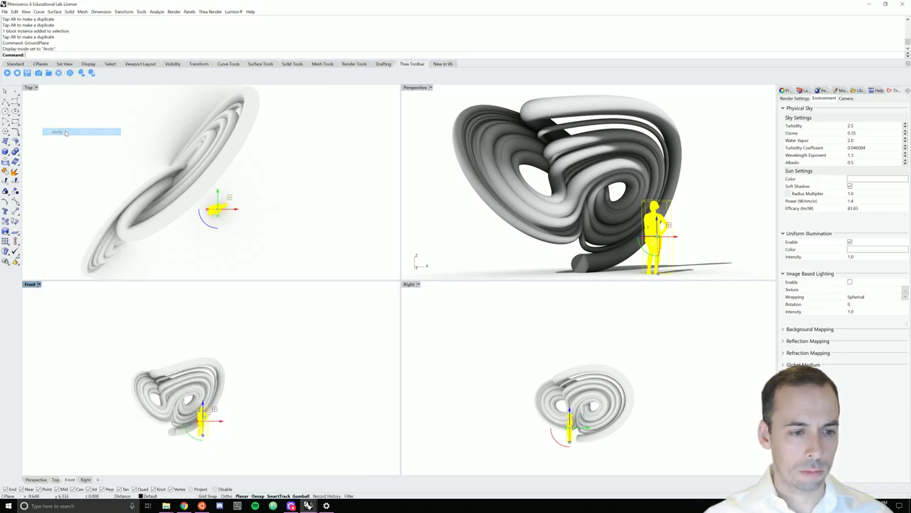
{"action": "double_click", "coordinate": [420, 89]}
{"action": "left_click", "coordinate": [624, 135]}
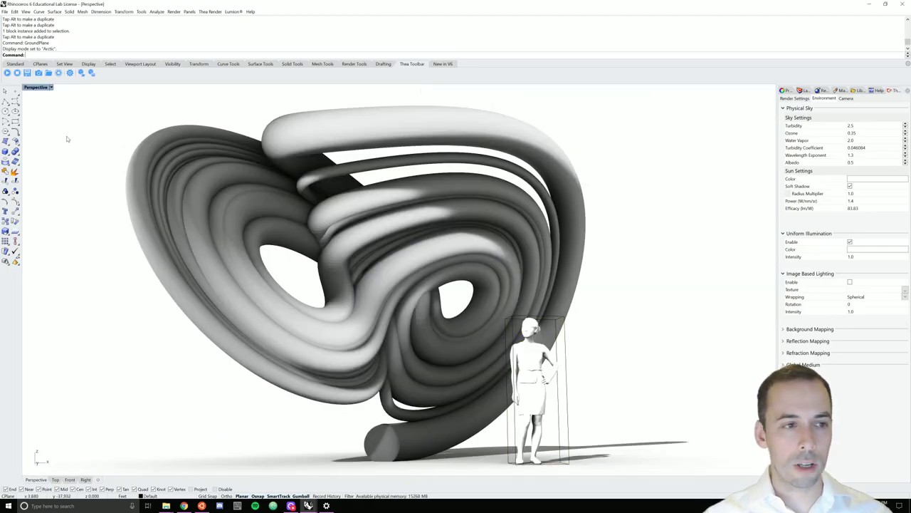
Step: Run the Thea viewport rendering, adjust the view to center the sculpture and person, and stop the rendering
{"action": "left_click", "coordinate": [7, 74]}
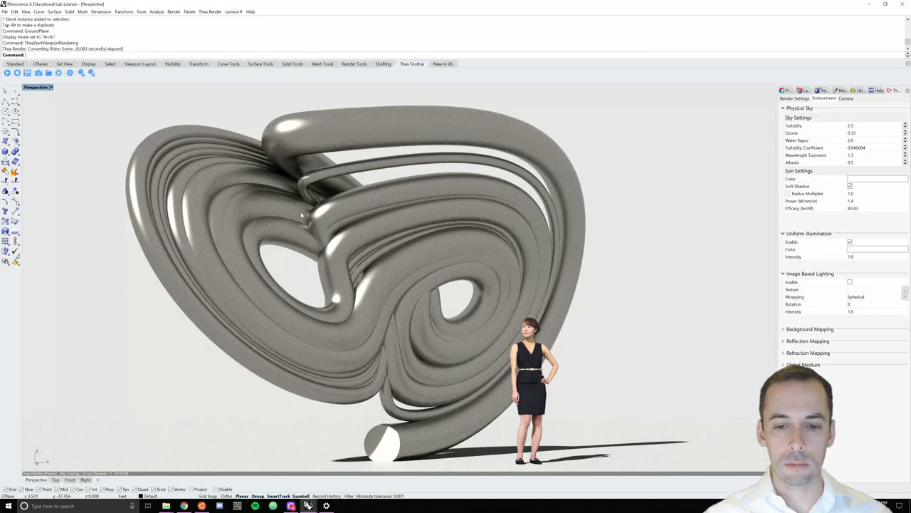
{"action": "right_click_drag", "start_coordinate": [344, 213], "coordinate": [359, 218]}
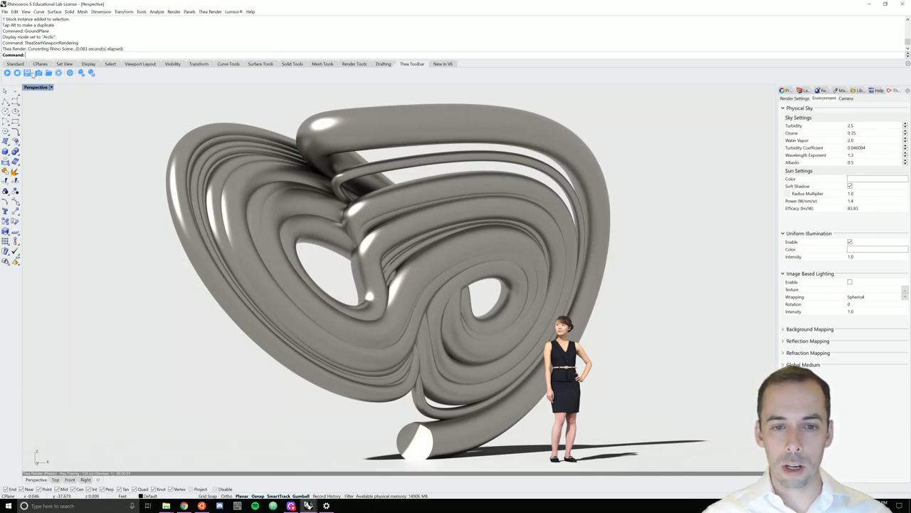
{"action": "left_click", "coordinate": [17, 74]}
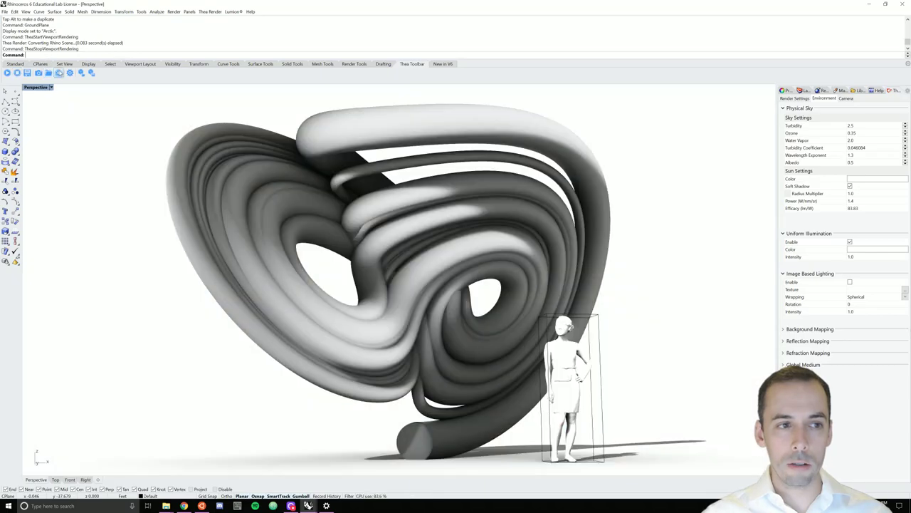
{"action": "left_click", "coordinate": [7, 74]}
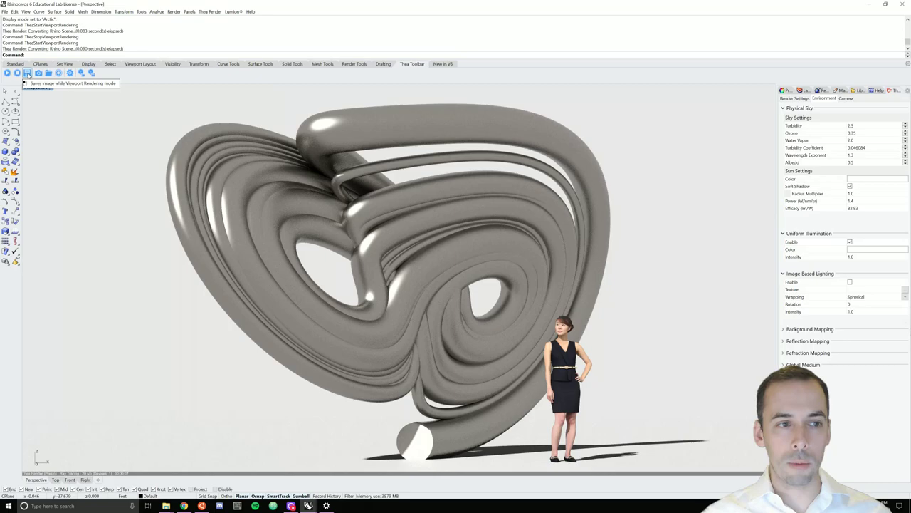
{"action": "left_click", "coordinate": [27, 72]}
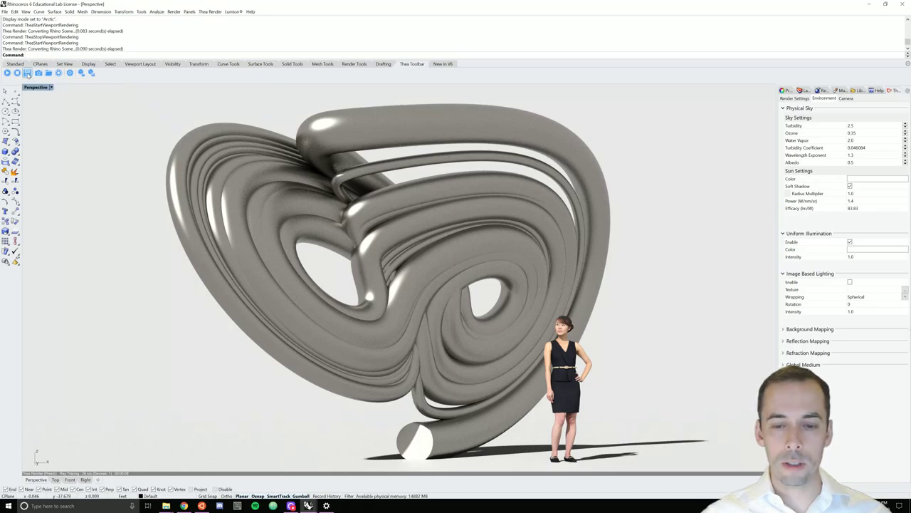
{"action": "left_click", "coordinate": [27, 72]}
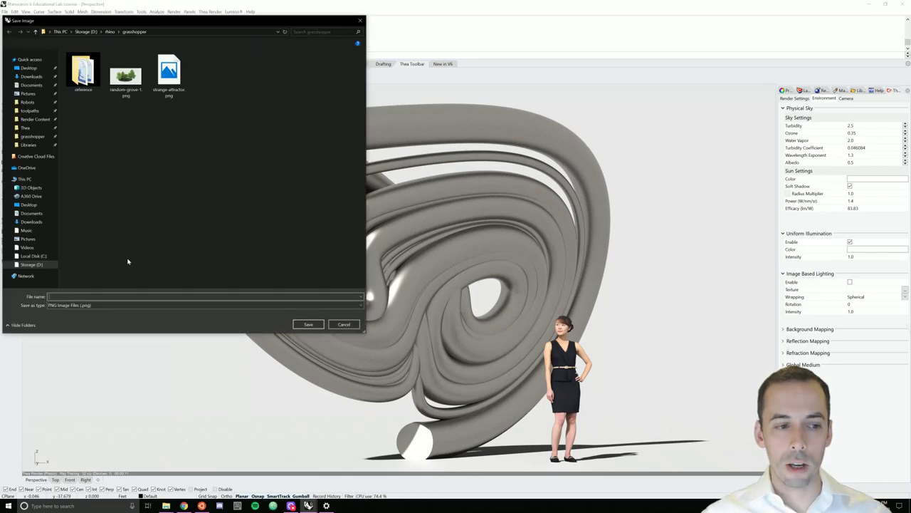
{"action": "left_click", "coordinate": [175, 94]}
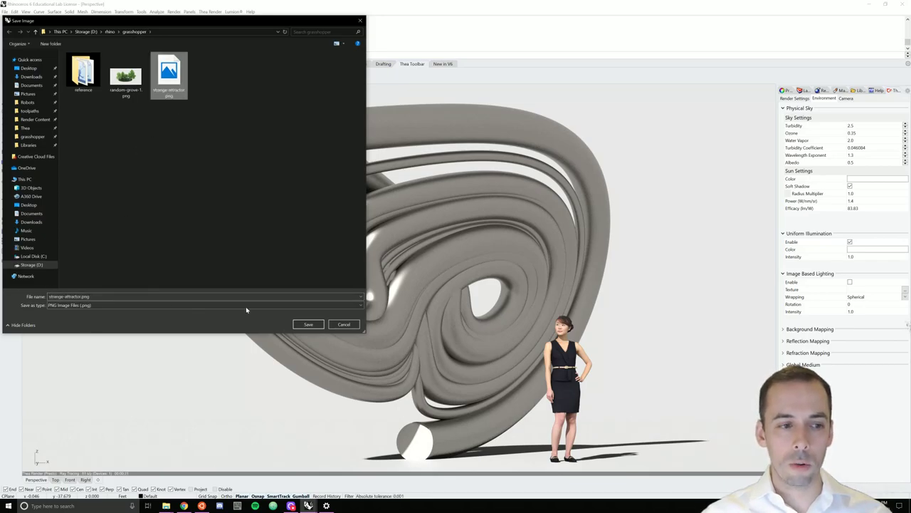
{"action": "left_click", "coordinate": [345, 325]}
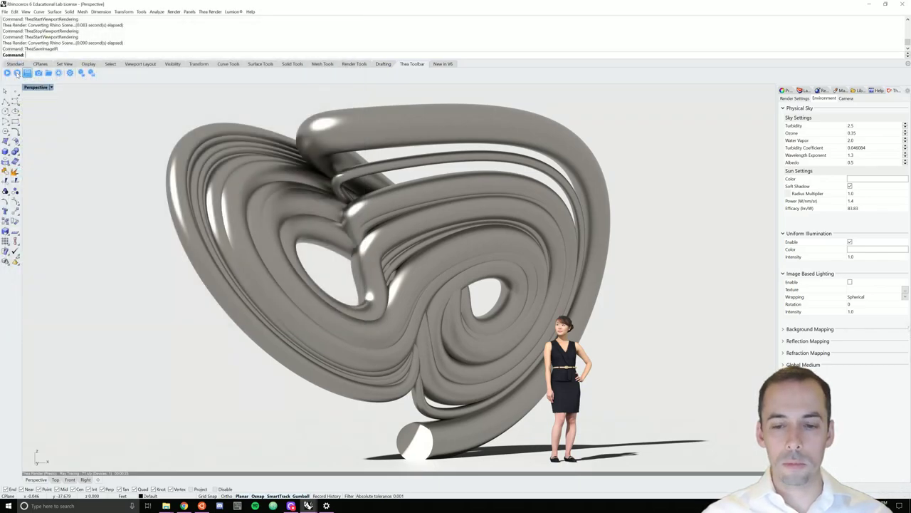
{"action": "left_click", "coordinate": [17, 73]}
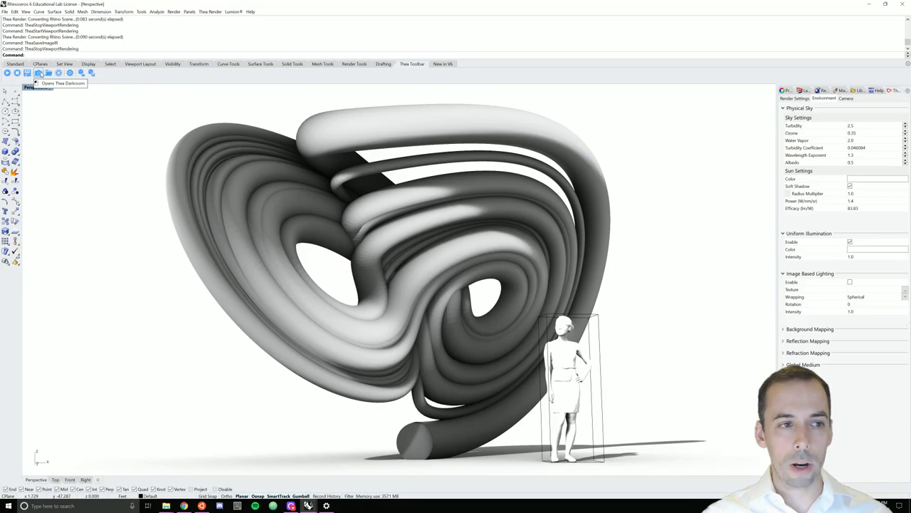
Step: Open Thea Darkroom and enlarge its window over the viewport, keeping the Thea settings accessible
{"action": "left_click", "coordinate": [39, 74]}
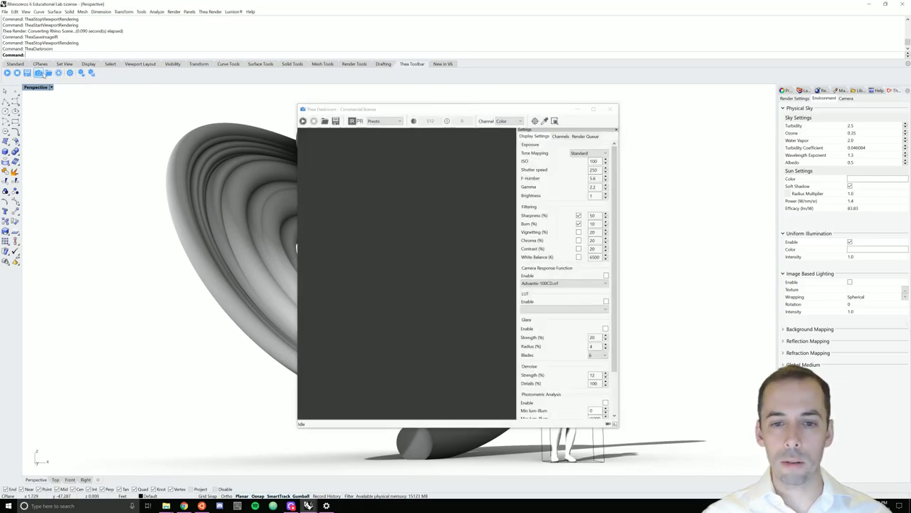
{"action": "left_click_drag", "start_coordinate": [410, 109], "coordinate": [141, 38]}
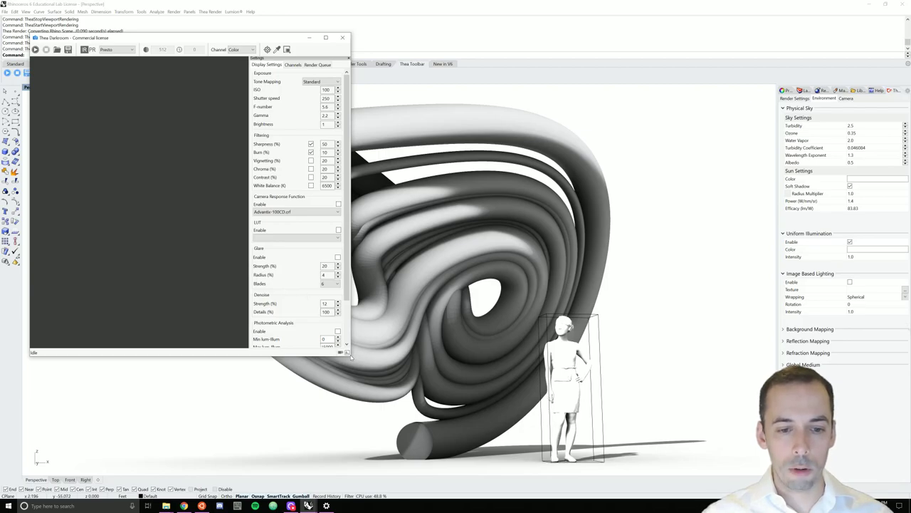
{"action": "left_click_drag", "start_coordinate": [347, 354], "coordinate": [750, 477]}
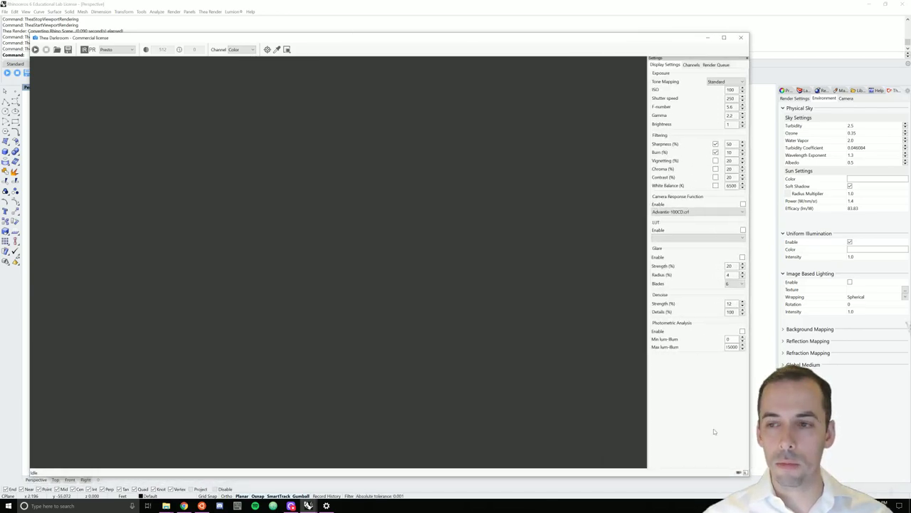
Step: Sync the Thea camera's film resolution with the Rhino viewport
{"action": "left_click", "coordinate": [892, 90]}
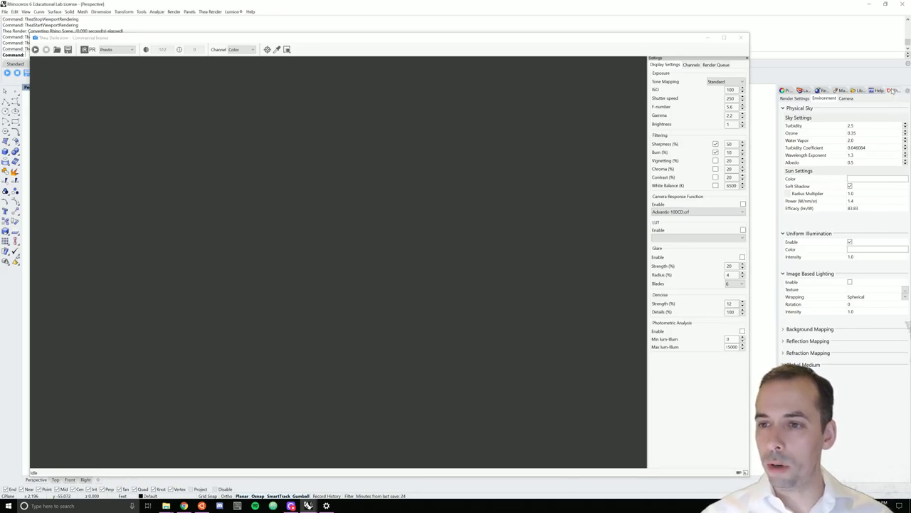
{"action": "left_click", "coordinate": [847, 99]}
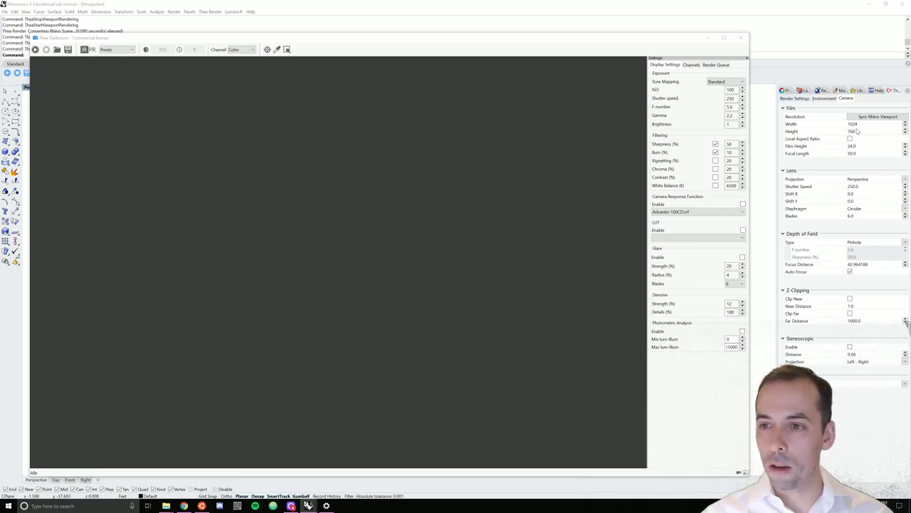
{"action": "left_click", "coordinate": [866, 118]}
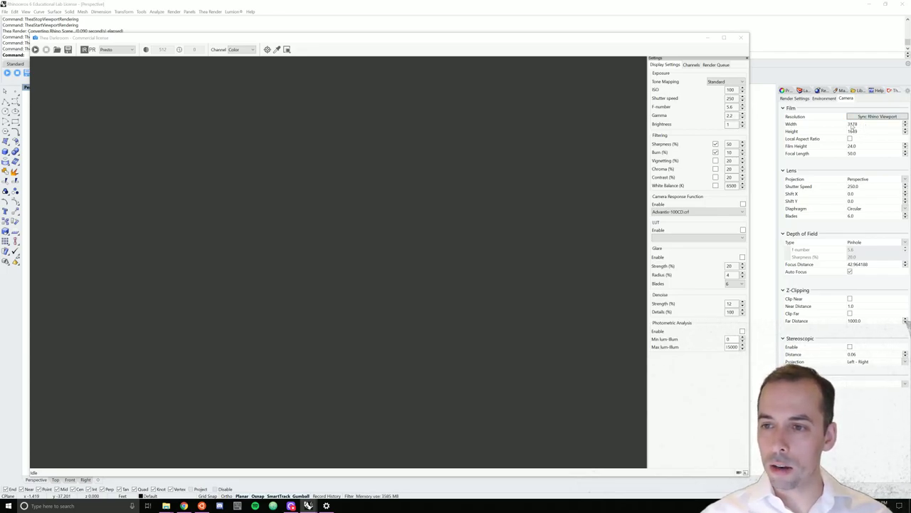
{"action": "left_click", "coordinate": [857, 117]}
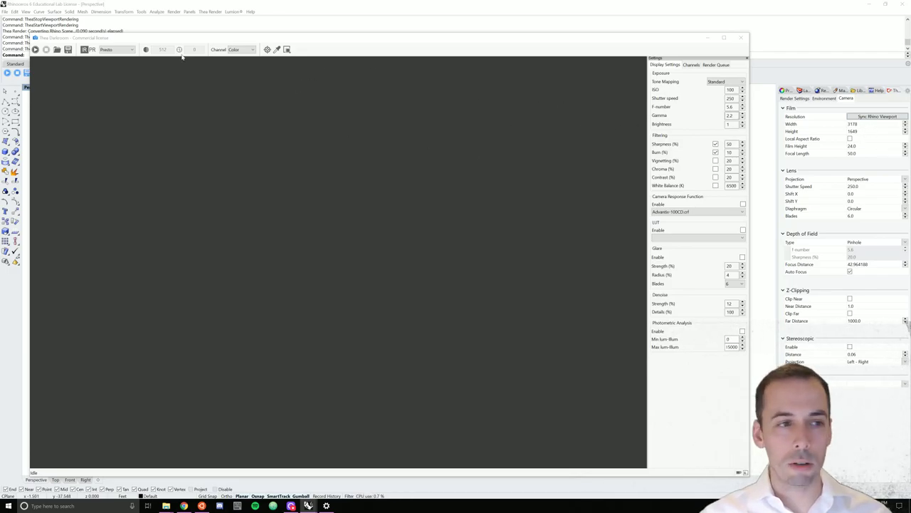
Step: Maximize Thea Darkroom and switch it to production rendering with the Presto engine
{"action": "left_click_drag", "start_coordinate": [235, 44], "coordinate": [197, 26]}
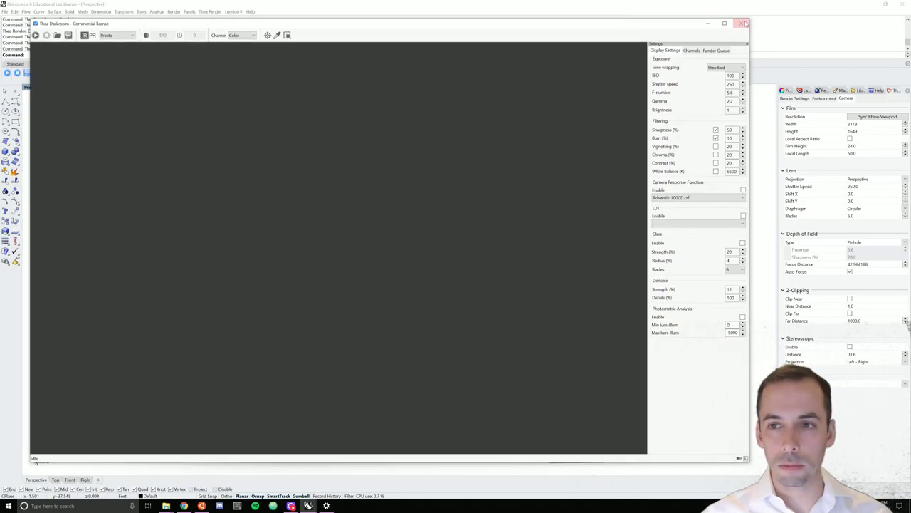
{"action": "left_click", "coordinate": [725, 26]}
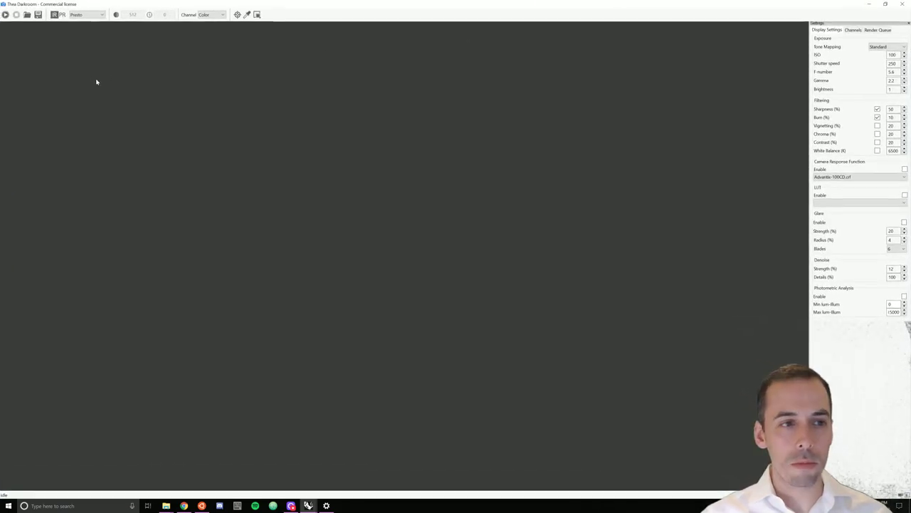
{"action": "left_click", "coordinate": [62, 15]}
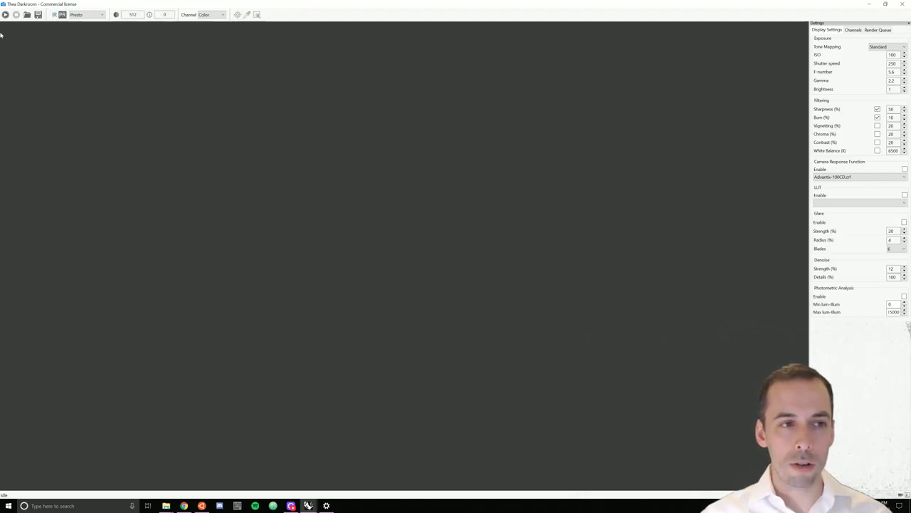
{"action": "left_click", "coordinate": [89, 16]}
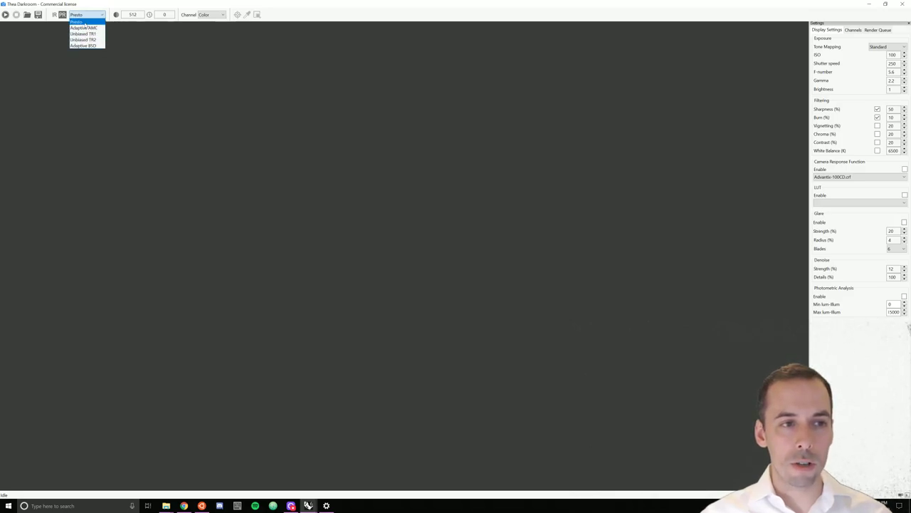
{"action": "left_click", "coordinate": [86, 23]}
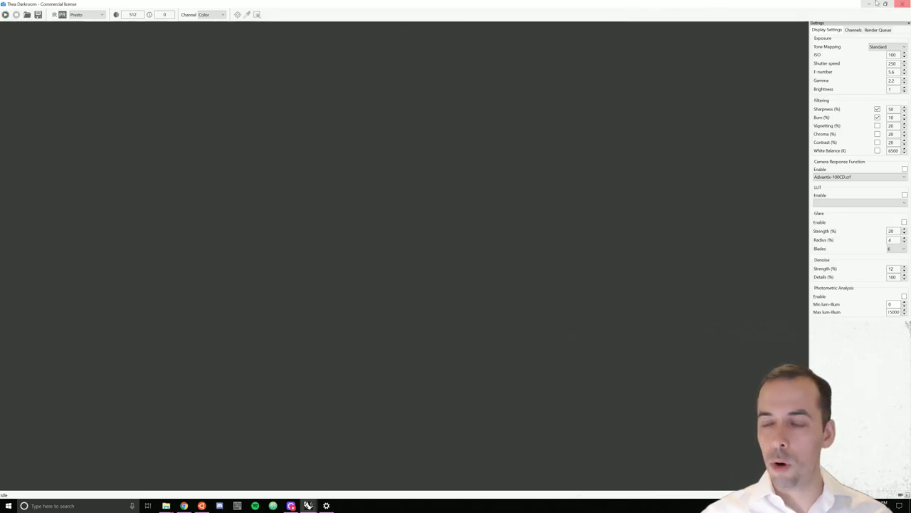
Step: Enable the Alpha channel and start the production render
{"action": "left_click", "coordinate": [854, 31]}
{"action": "left_click", "coordinate": [882, 52]}
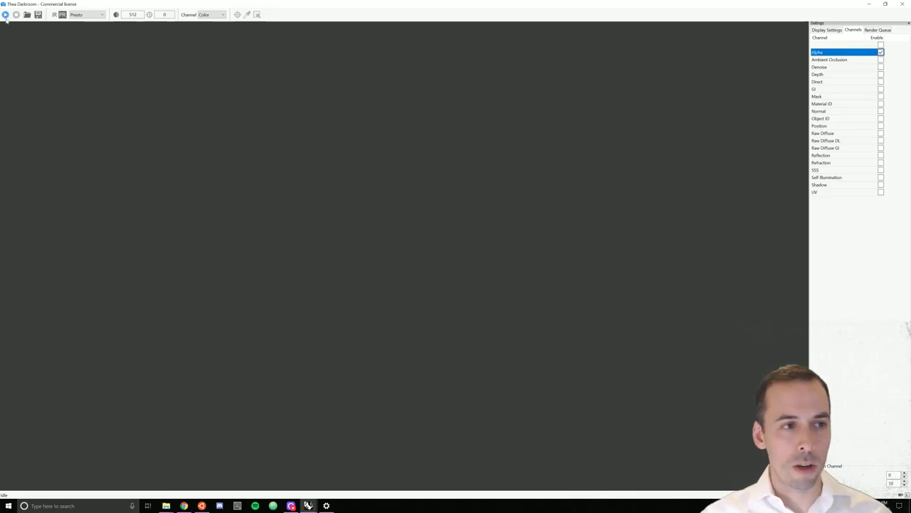
{"action": "left_click", "coordinate": [5, 14]}
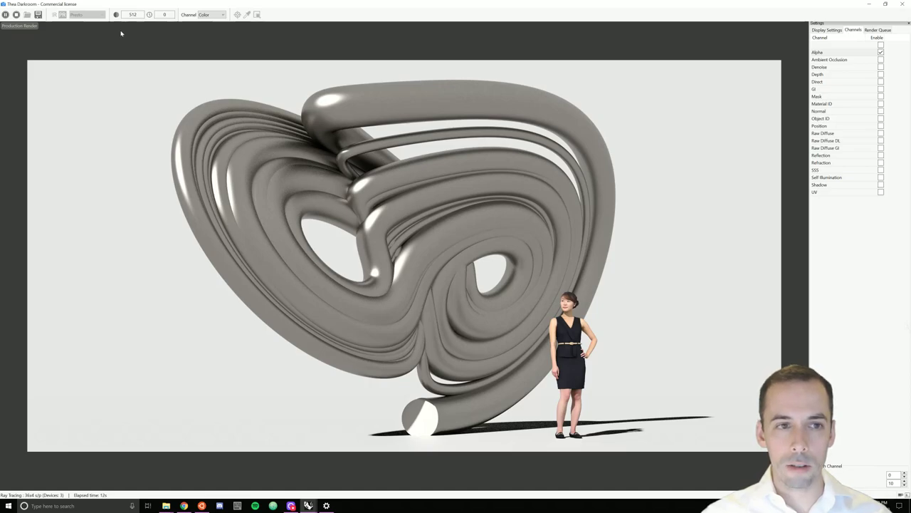
Step: Inspect the Alpha channel of the running render and return the display to the Color channel
{"action": "left_click", "coordinate": [215, 16]}
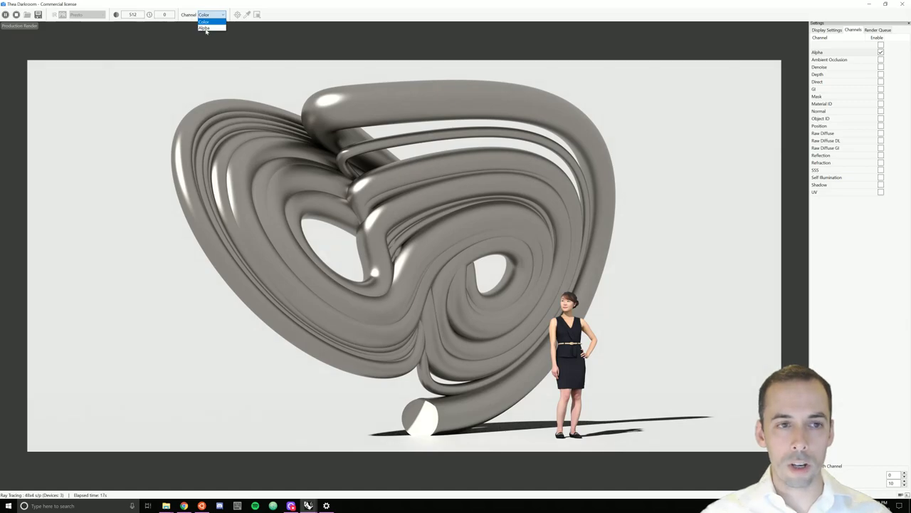
{"action": "left_click", "coordinate": [206, 28]}
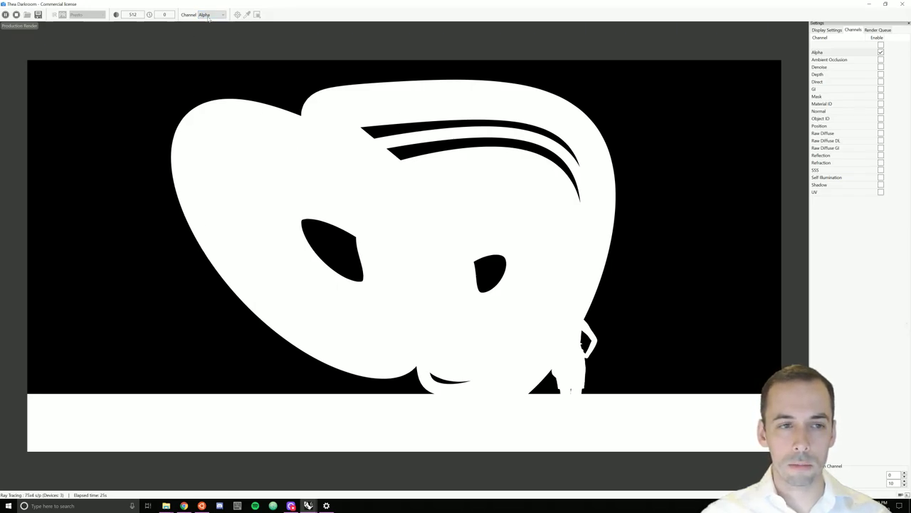
{"action": "left_click", "coordinate": [208, 15]}
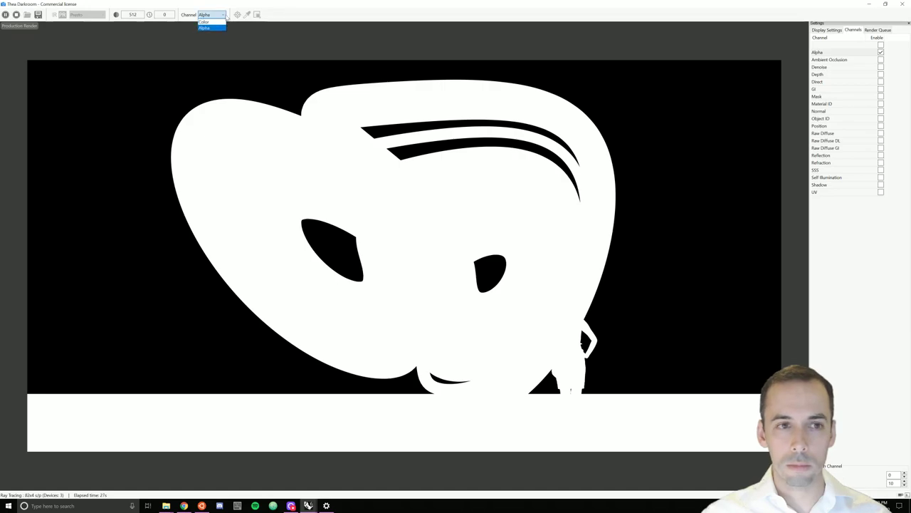
{"action": "left_click", "coordinate": [205, 22]}
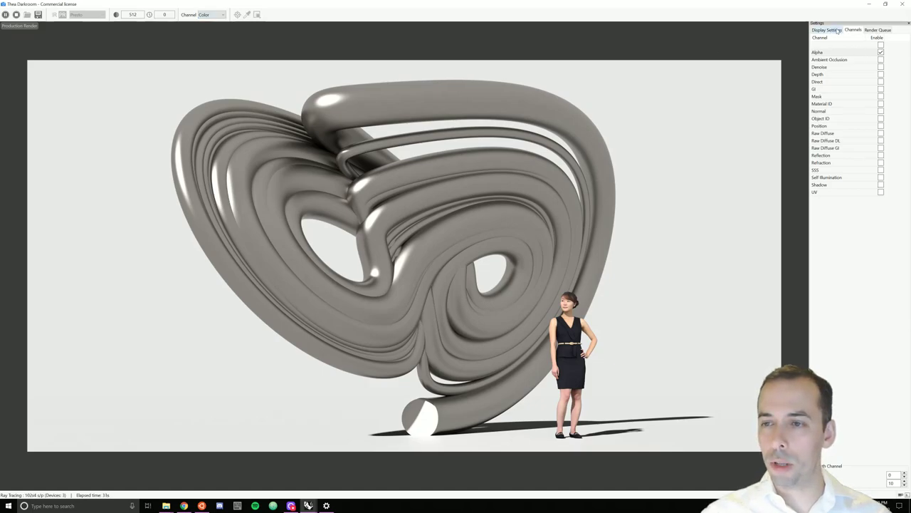
Step: Set the render's tone mapping to Filmic in the Darkroom display settings
{"action": "left_click", "coordinate": [838, 31]}
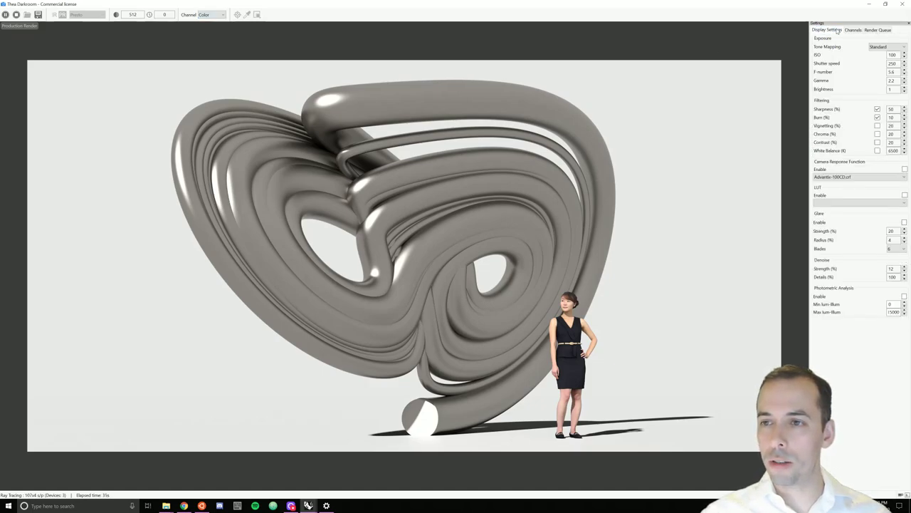
{"action": "left_click", "coordinate": [880, 49]}
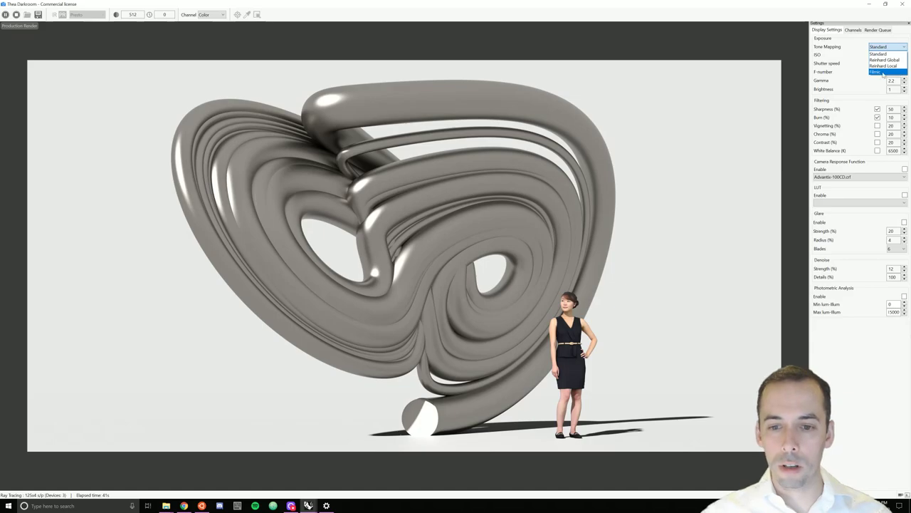
{"action": "left_click", "coordinate": [884, 73]}
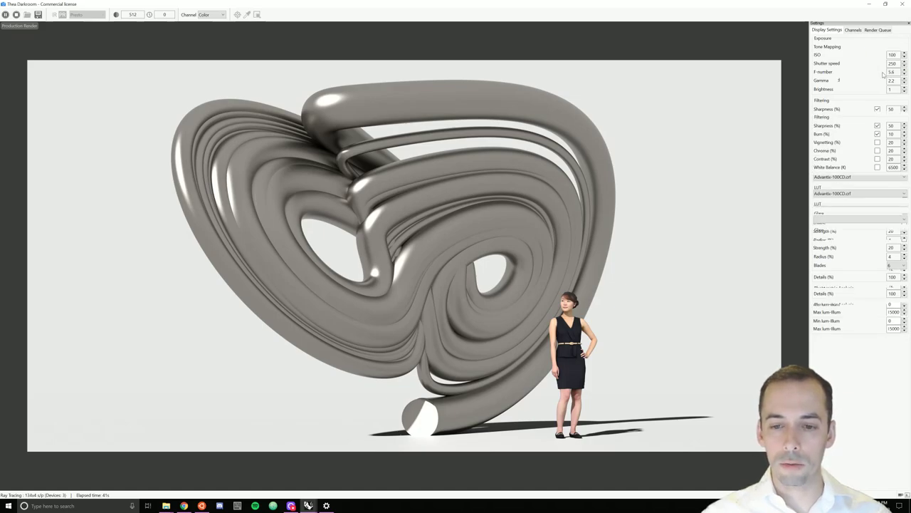